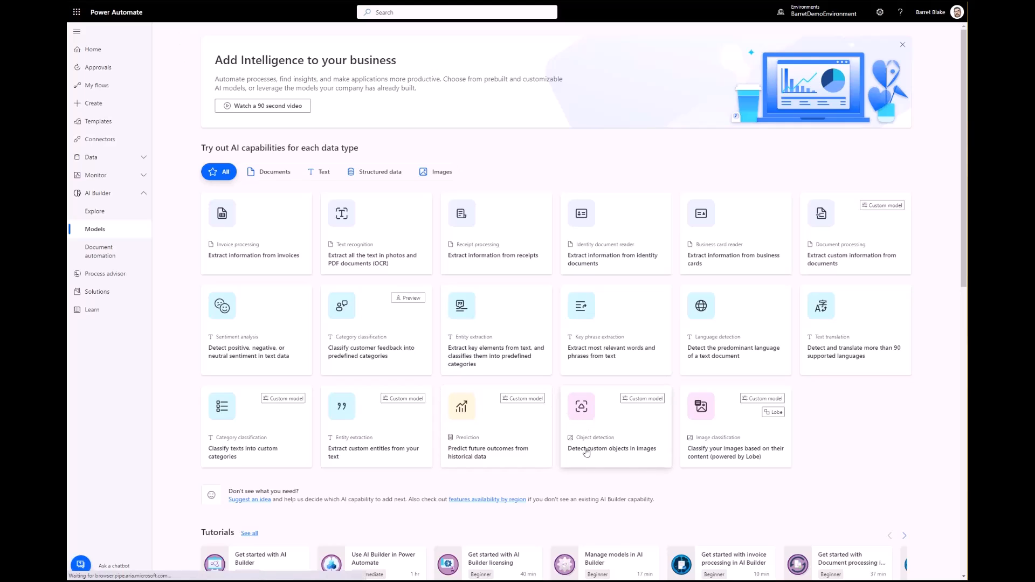
- Start a custom object detection model for images and keep Common objects as its domain
{"action": "left_click", "coordinate": [619, 441]}
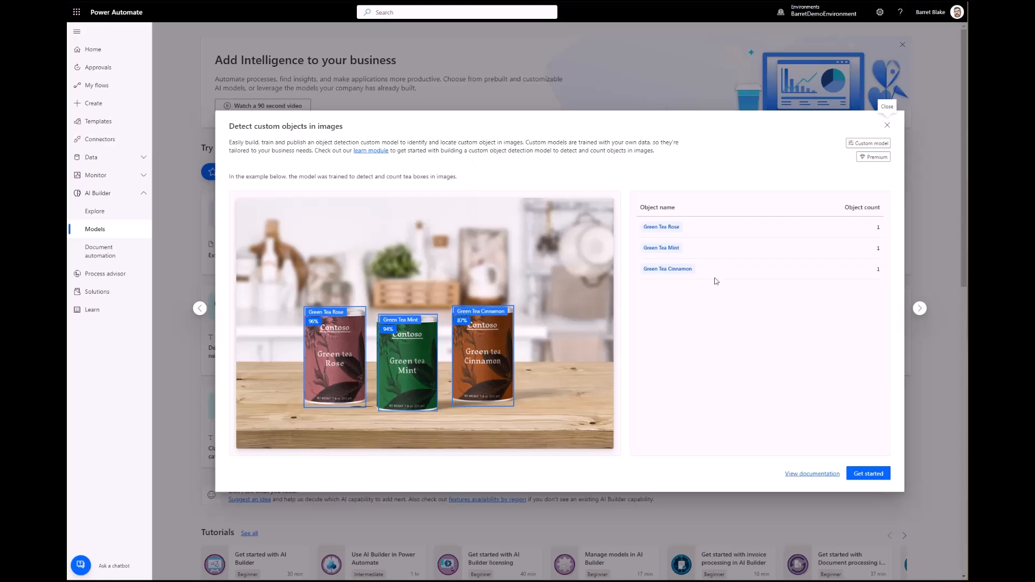
{"action": "left_click", "coordinate": [874, 475]}
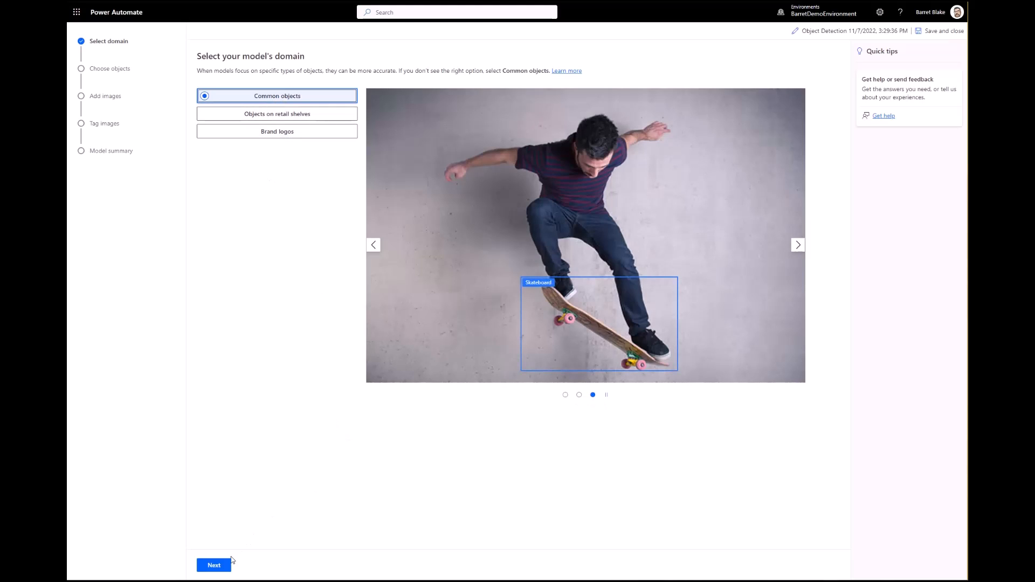
{"action": "left_click", "coordinate": [218, 567]}
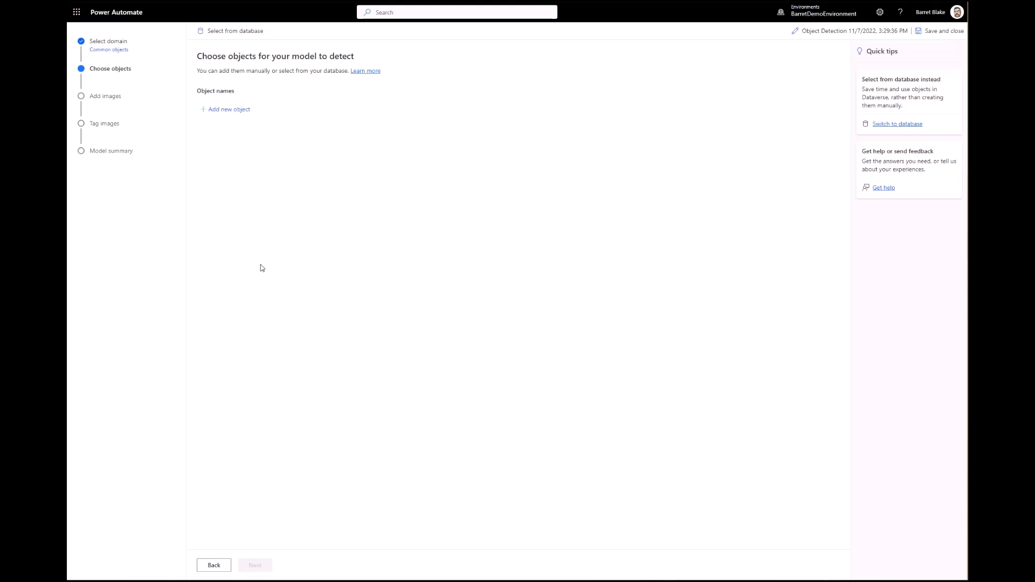
- Add the object names D2, D4, D6 and D8 for the model to detect
{"action": "left_click", "coordinate": [222, 111]}
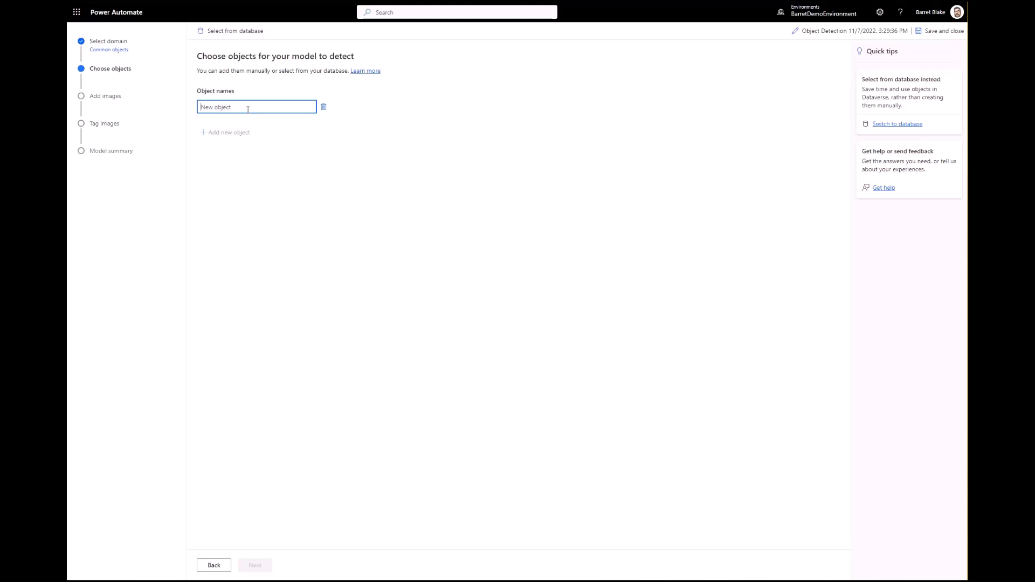
{"action": "type", "text": "D2"}
{"action": "left_click", "coordinate": [233, 132]}
{"action": "type", "text": "D4"}
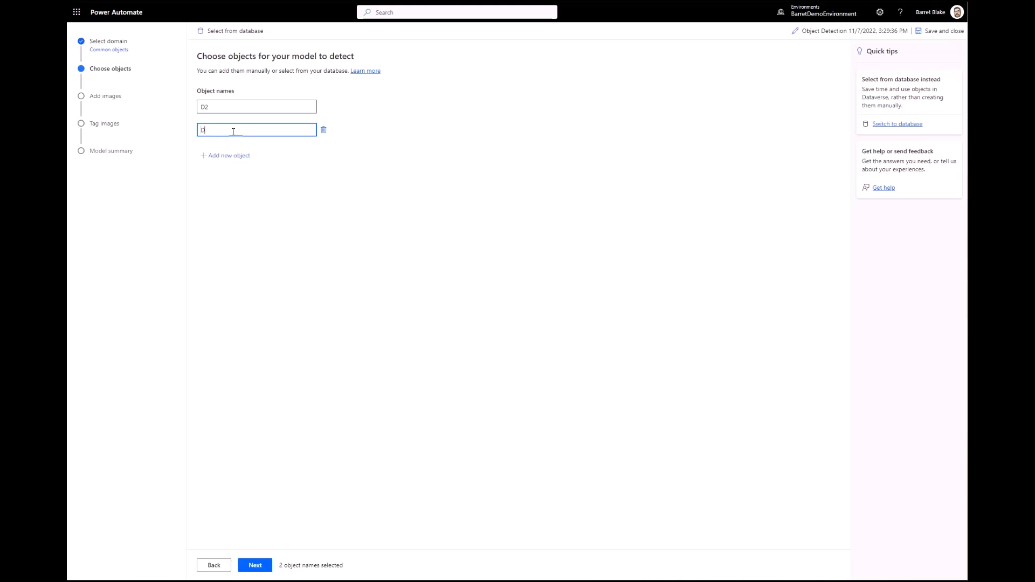
{"action": "left_click", "coordinate": [239, 155]}
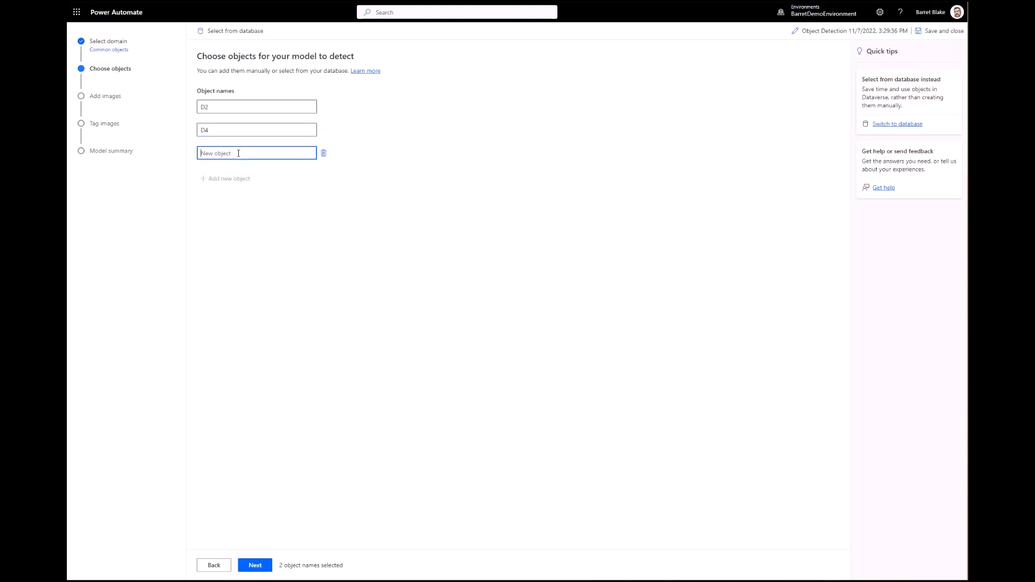
{"action": "type", "text": "D6"}
{"action": "left_click", "coordinate": [244, 179]}
{"action": "type", "text": "D8"}
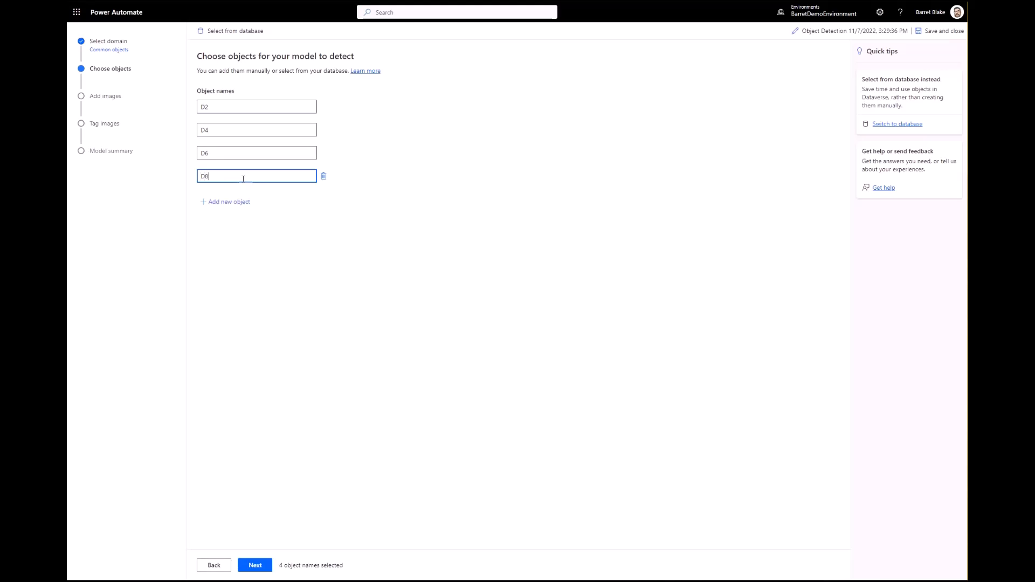
- Add the object names D10, D100, D12 and D20, and continue to adding the example images
{"action": "left_click", "coordinate": [239, 201]}
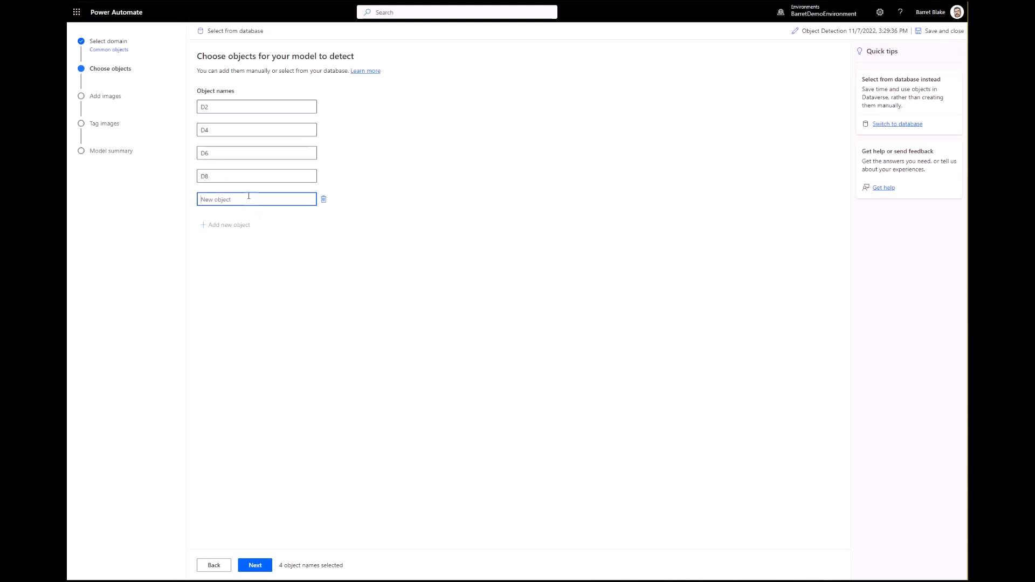
{"action": "type", "text": "D10"}
{"action": "left_click", "coordinate": [226, 225]}
{"action": "type", "text": "D100"}
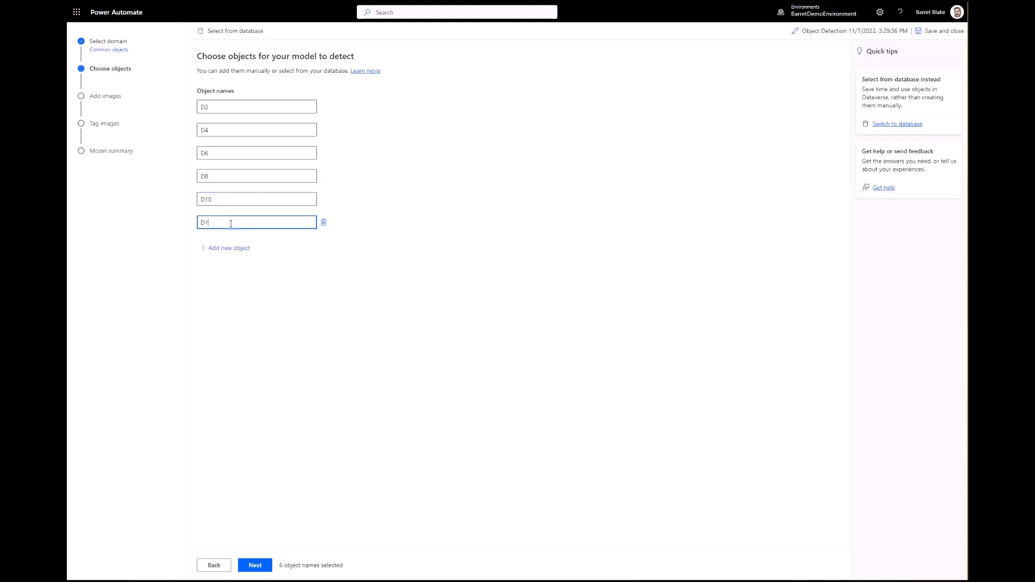
{"action": "left_click", "coordinate": [232, 248]}
{"action": "type", "text": "D12"}
{"action": "left_click", "coordinate": [222, 271]}
{"action": "type", "text": "D20"}
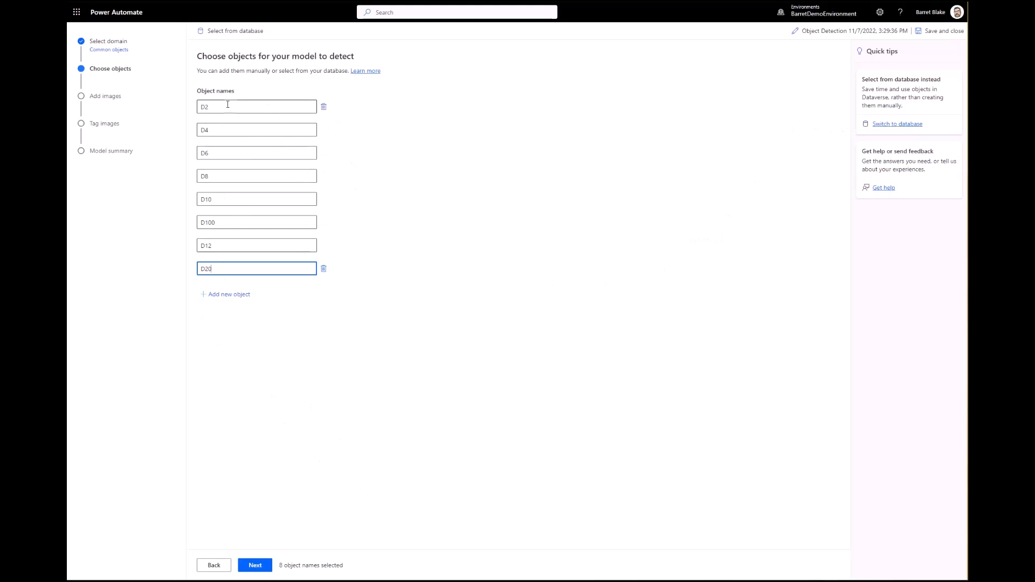
{"action": "left_click", "coordinate": [256, 568]}
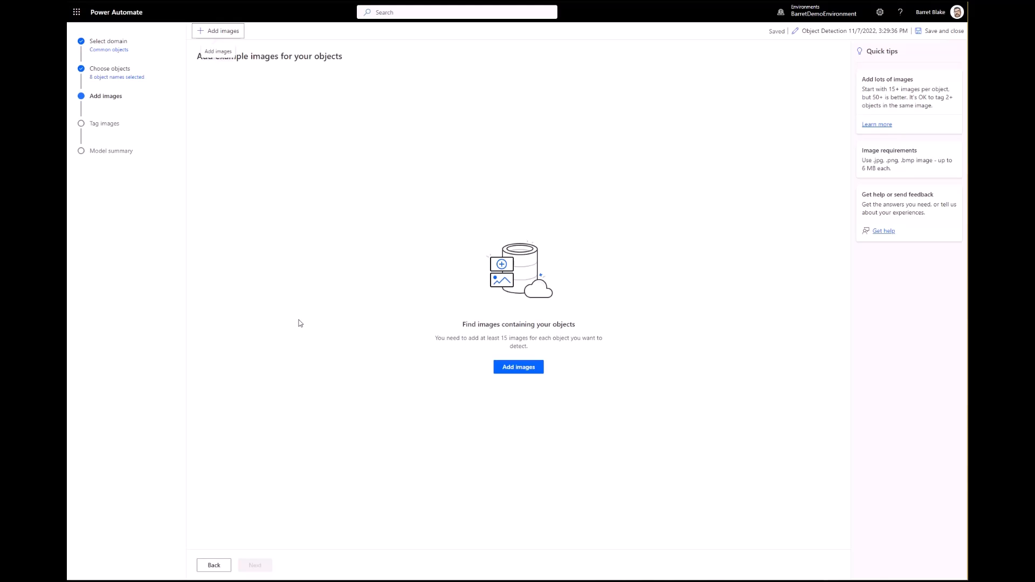
{"action": "left_click_drag", "start_coordinate": [436, 338], "coordinate": [596, 347]}
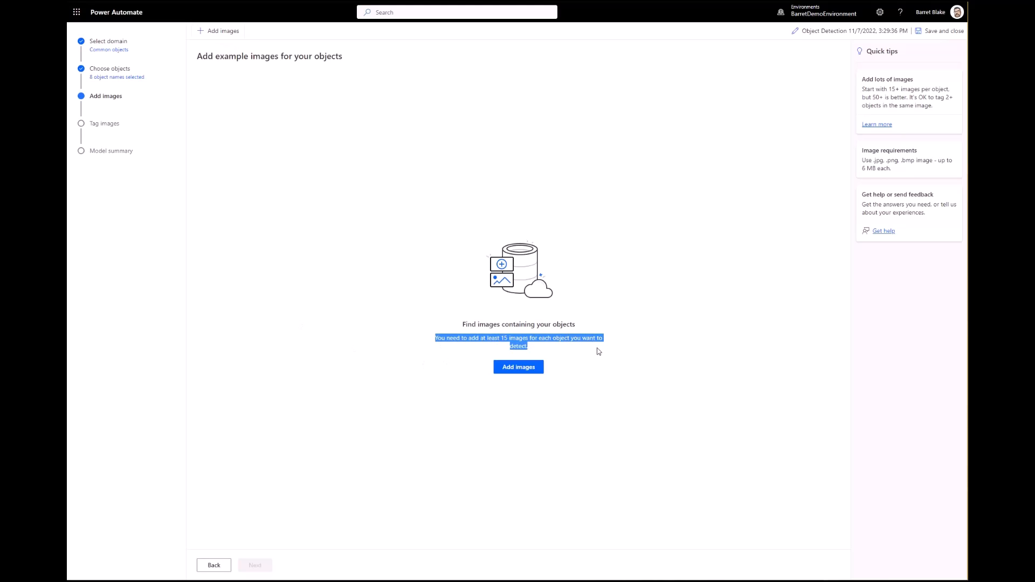
{"action": "left_click", "coordinate": [601, 376]}
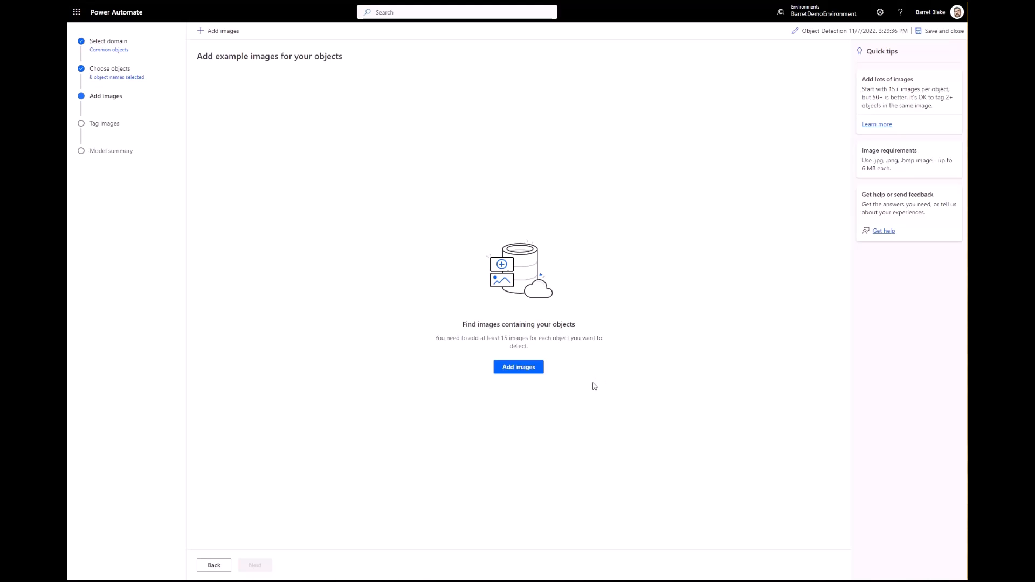
- Choose My device as the image source and select all the pictures in the DICE folder in Downloads
{"action": "left_click", "coordinate": [515, 369]}
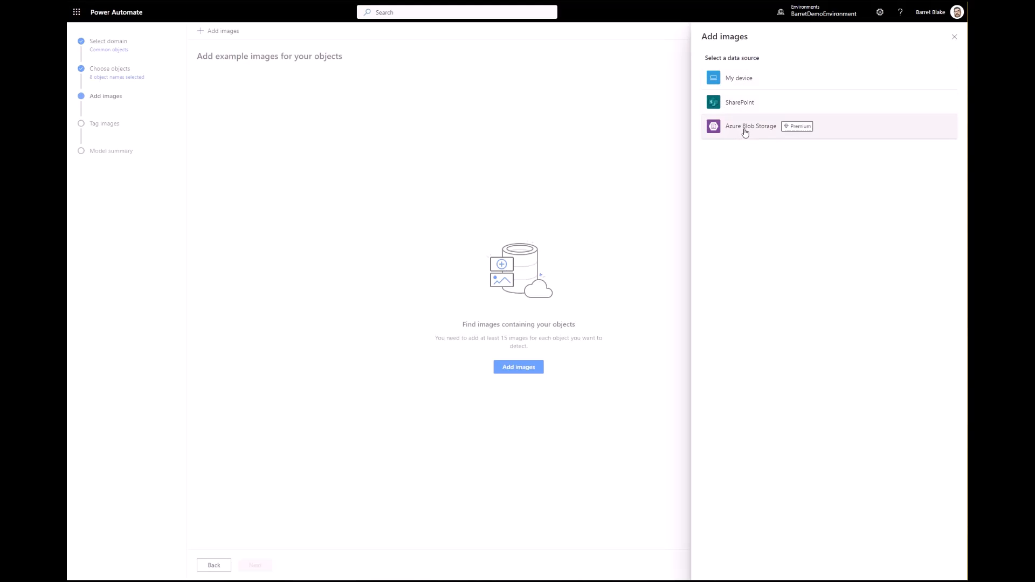
{"action": "left_click", "coordinate": [740, 79]}
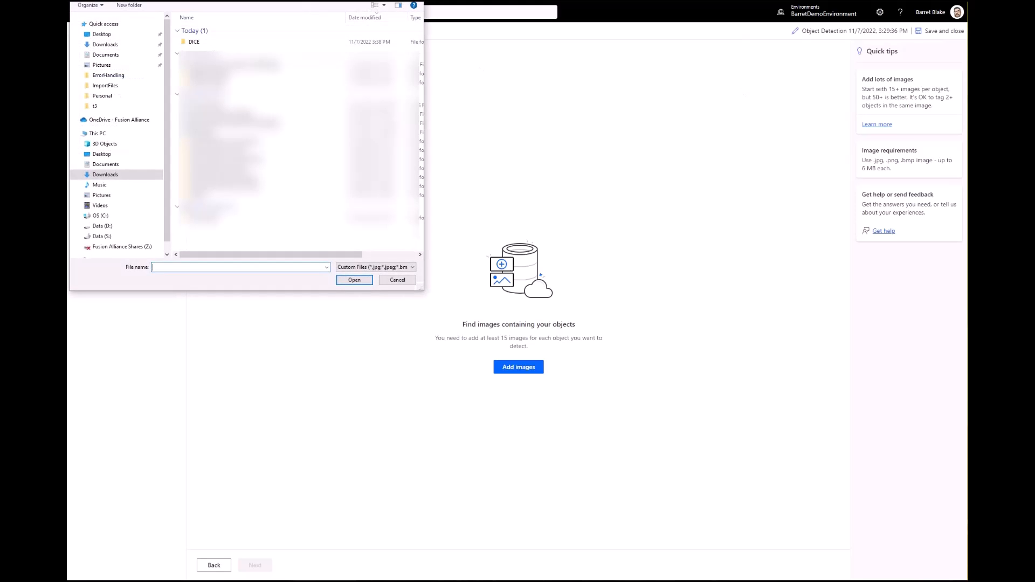
{"action": "left_click", "coordinate": [194, 43]}
{"action": "double_click", "coordinate": [194, 42]}
{"action": "left_click", "coordinate": [200, 40]}
{"action": "scroll", "coordinate": [341, 209], "scroll_direction": "down", "scroll_amount": 3}
{"action": "left_click", "coordinate": [343, 224], "text": "shift"}
{"action": "key", "text": "Return"}
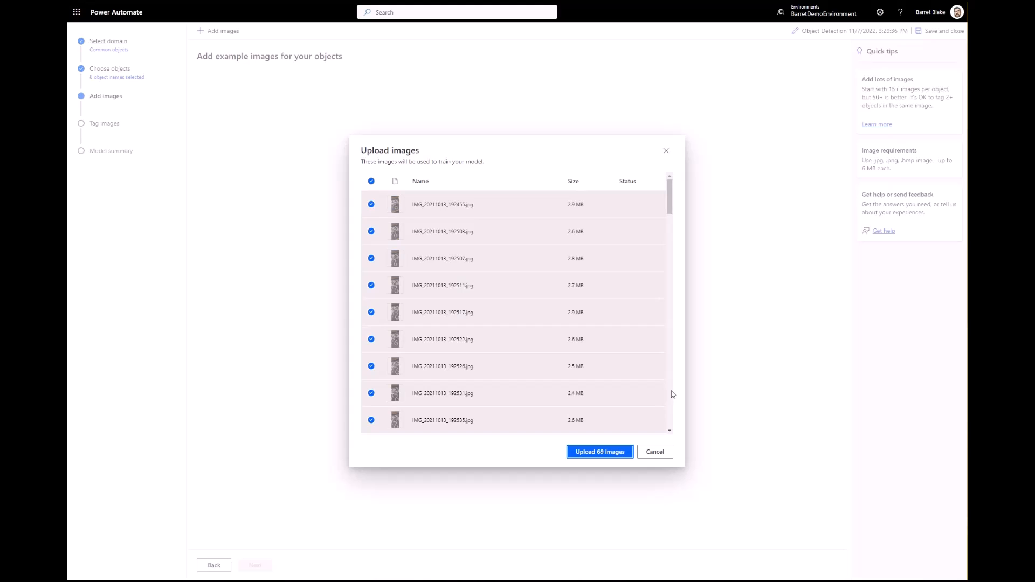
- Upload the 69 selected images as training data and continue to the image tagging stage
{"action": "scroll", "coordinate": [574, 358], "scroll_direction": "down", "scroll_amount": 15}
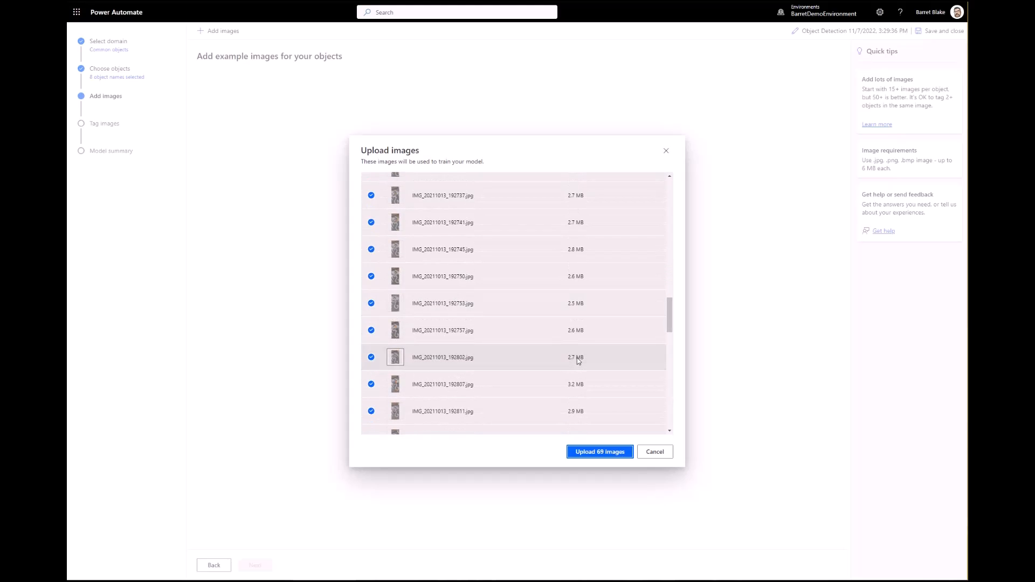
{"action": "left_click", "coordinate": [600, 453]}
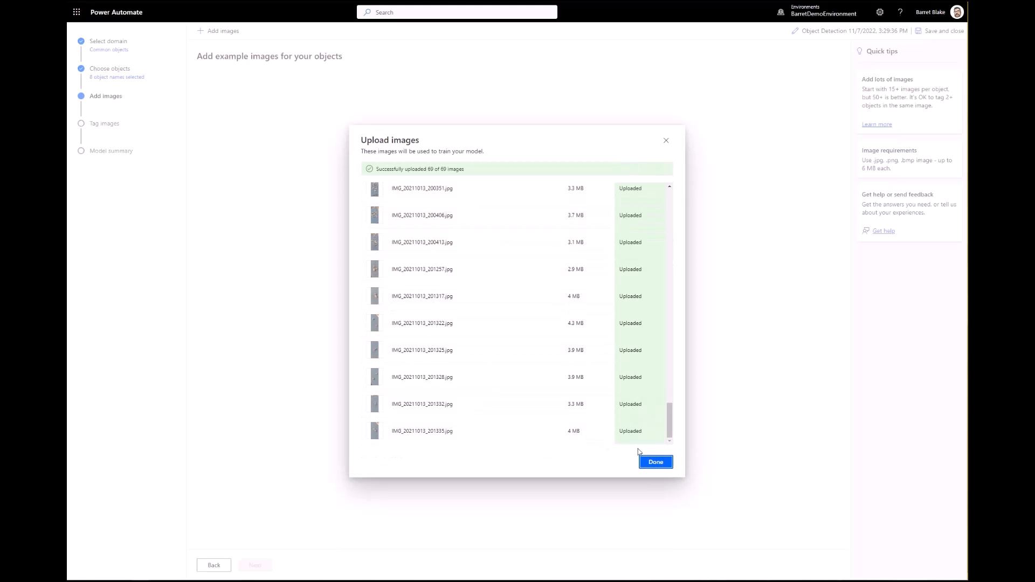
{"action": "left_click", "coordinate": [655, 462]}
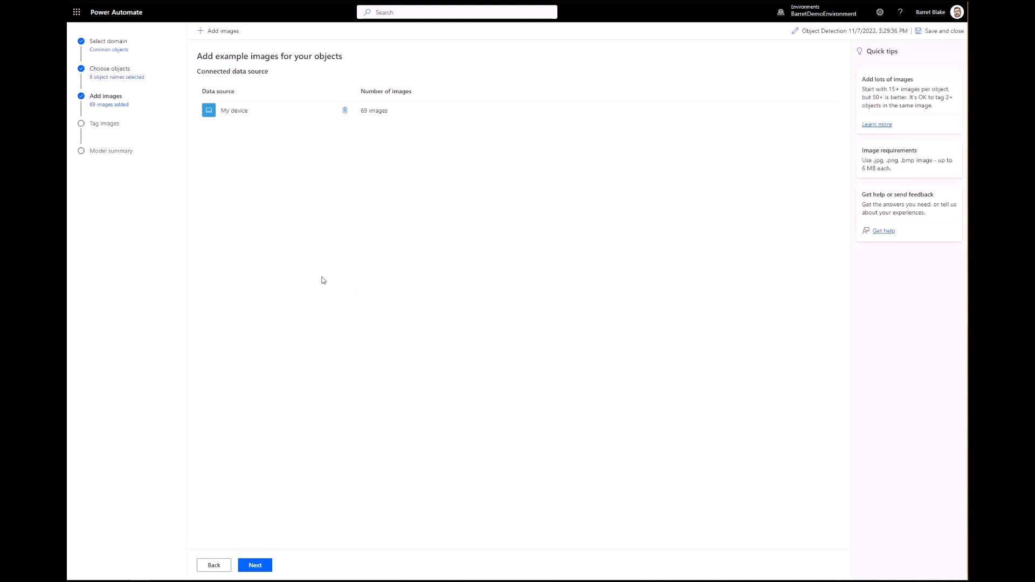
{"action": "left_click", "coordinate": [257, 568]}
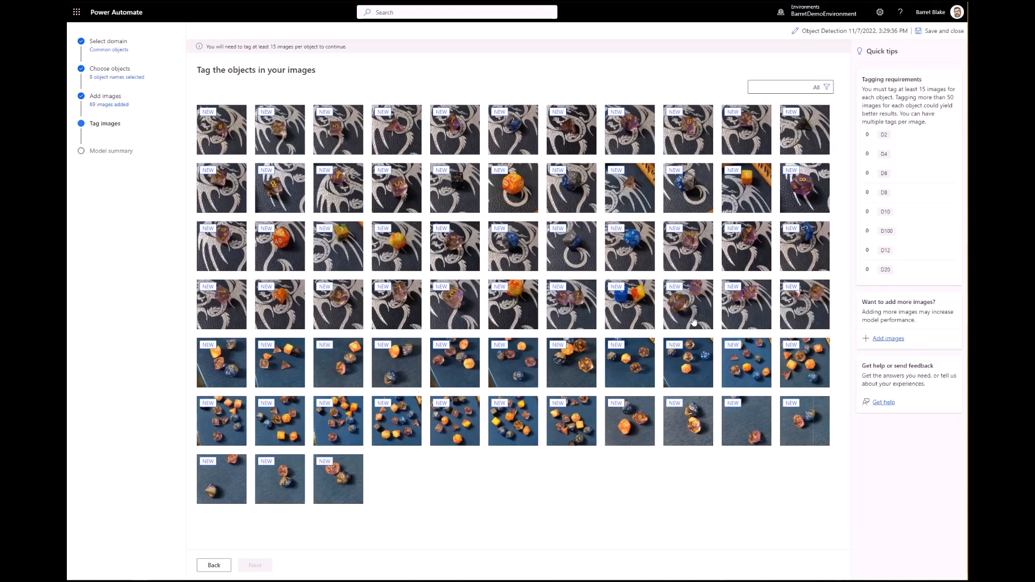
- Open the first image, box the die showing 8 and tag it as D10, and move on to image 2
{"action": "left_click", "coordinate": [225, 127]}
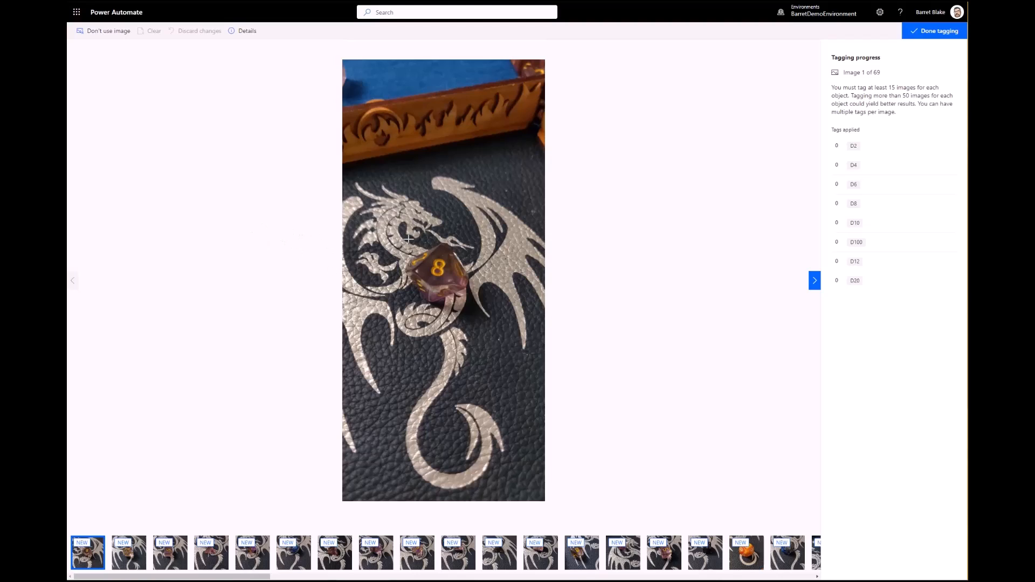
{"action": "left_click_drag", "start_coordinate": [408, 240], "coordinate": [467, 304]}
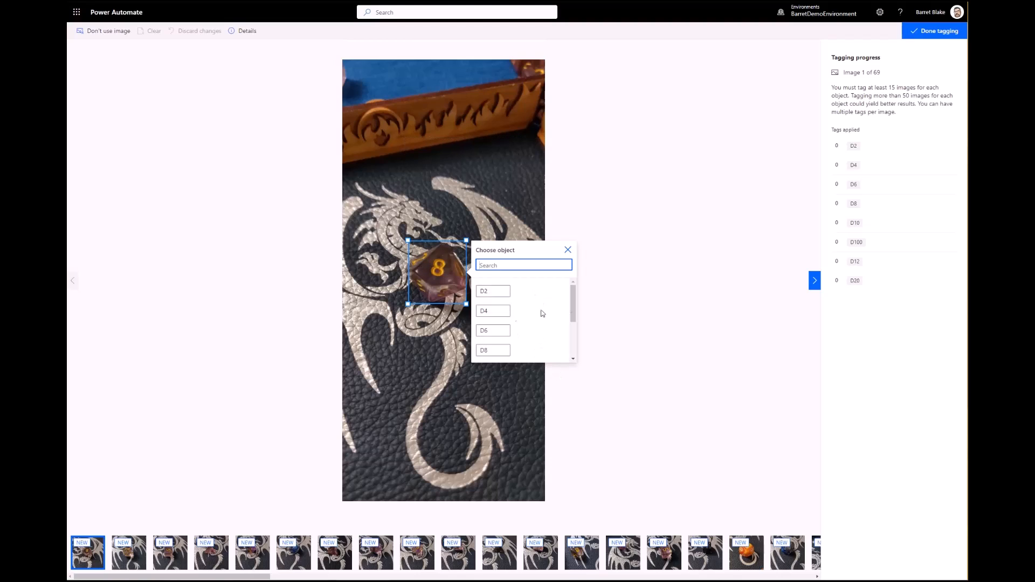
{"action": "left_click_drag", "start_coordinate": [572, 302], "coordinate": [573, 318]}
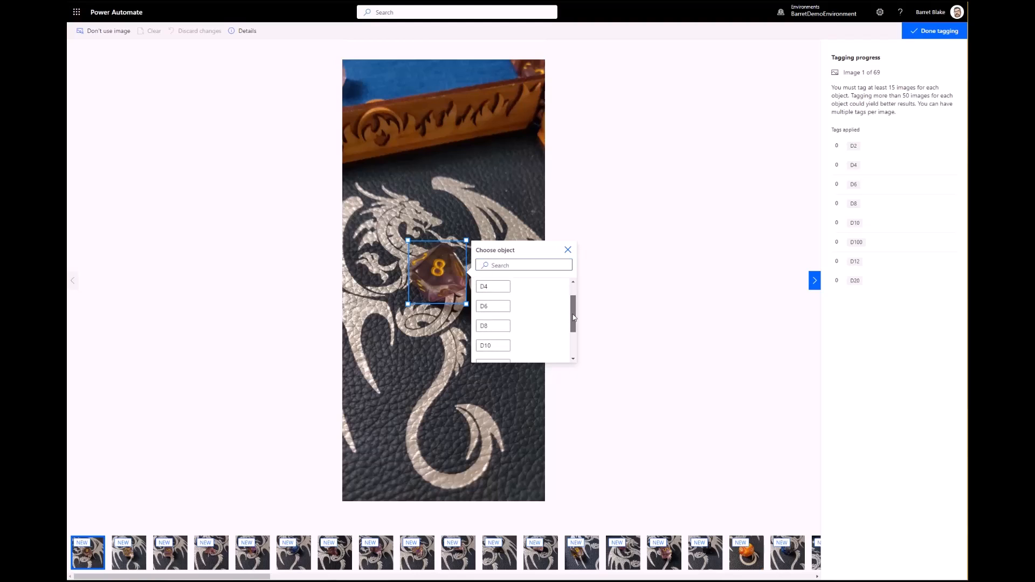
{"action": "left_click", "coordinate": [491, 347]}
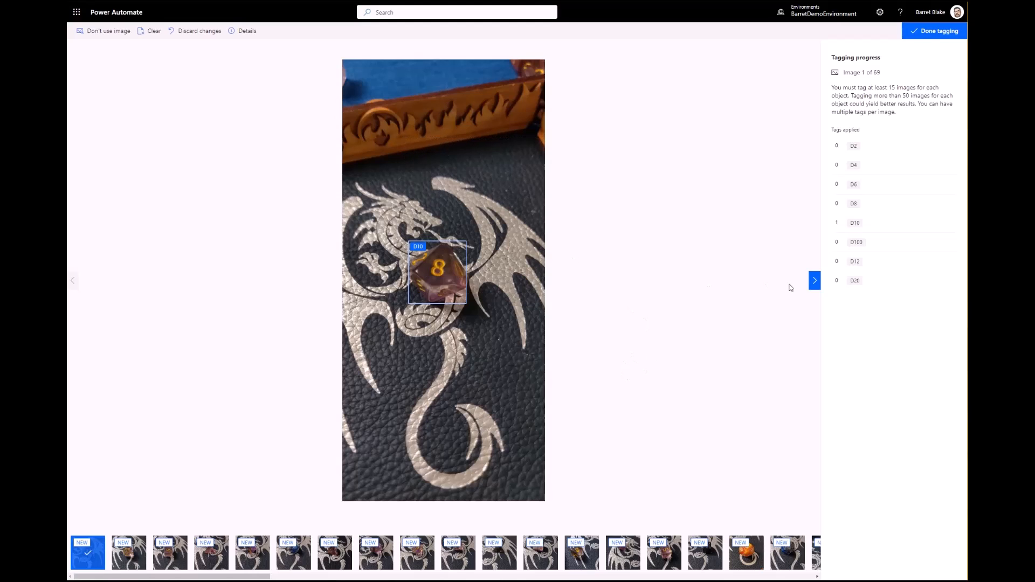
{"action": "left_click", "coordinate": [815, 282]}
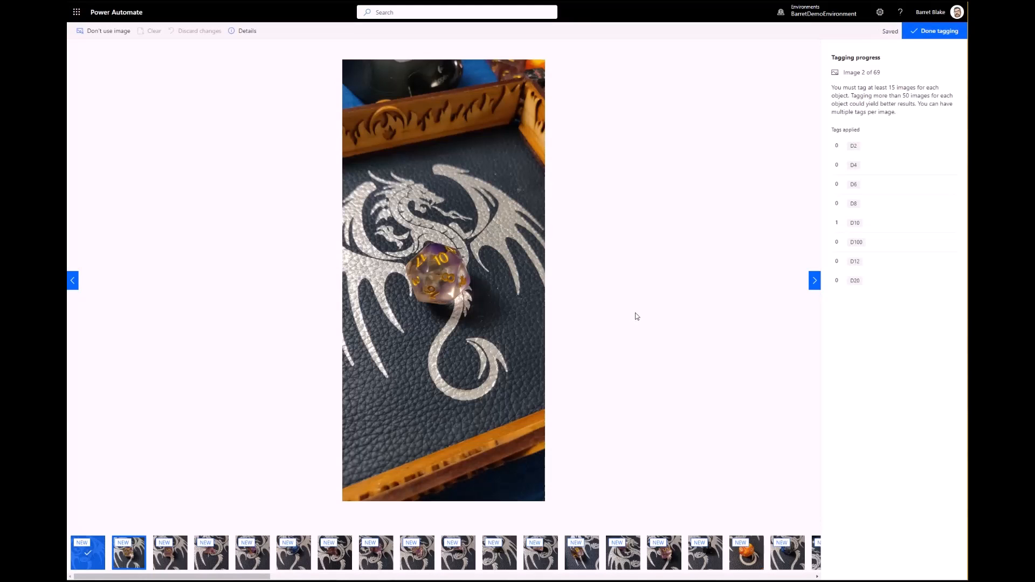
- Box the die in image 2, tag it as D20, and move on to image 3
{"action": "left_click_drag", "start_coordinate": [404, 238], "coordinate": [473, 307]}
{"action": "scroll", "coordinate": [520, 331], "scroll_direction": "down", "scroll_amount": 3}
{"action": "left_click", "coordinate": [497, 350]}
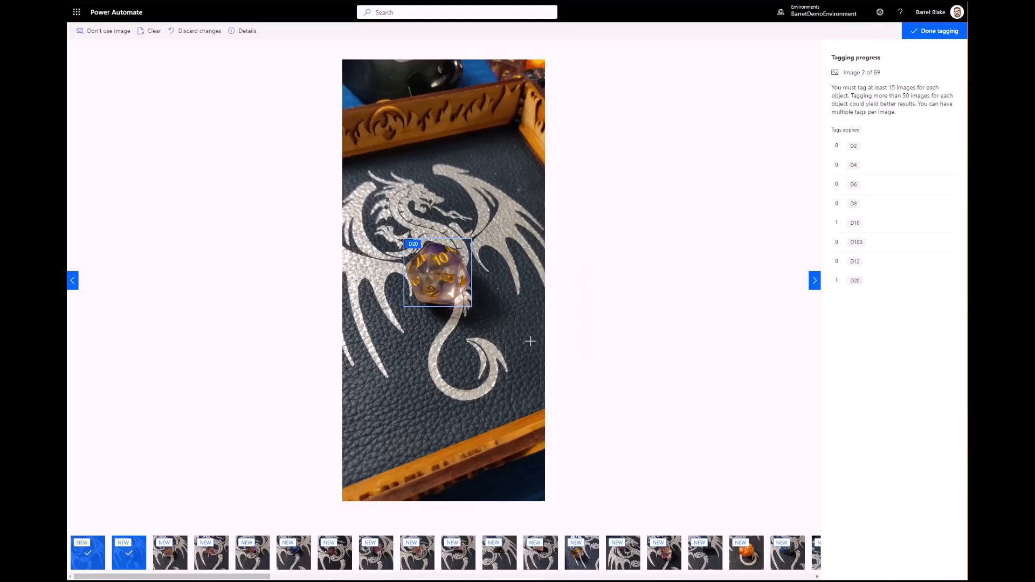
{"action": "left_click", "coordinate": [814, 282]}
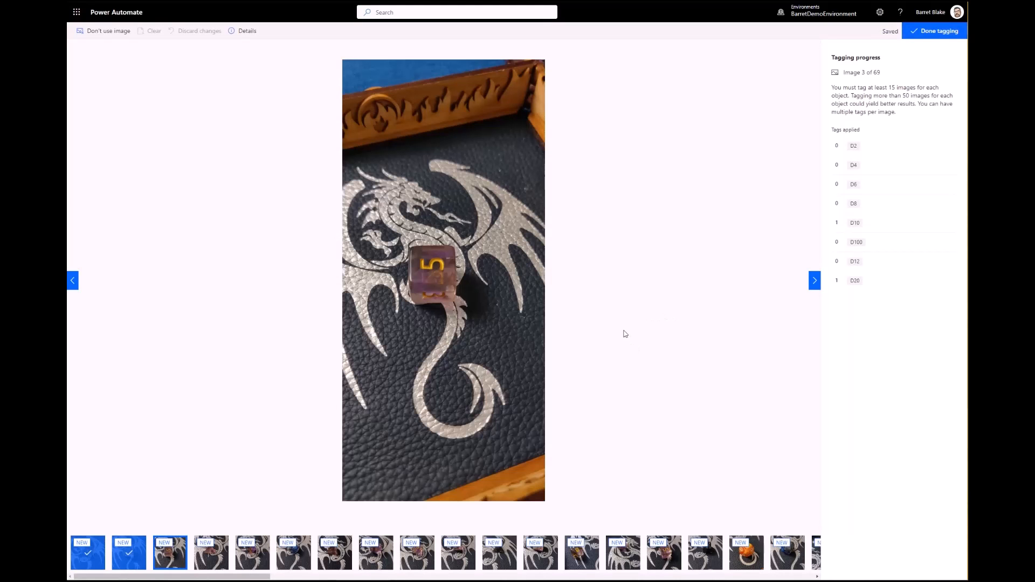
- Box the cube-shaped die in image 3, tag it as D6, and move on to image 4
{"action": "left_click_drag", "start_coordinate": [404, 240], "coordinate": [458, 306]}
{"action": "scroll", "coordinate": [486, 341], "scroll_direction": "up", "scroll_amount": 3}
{"action": "left_click", "coordinate": [487, 332]}
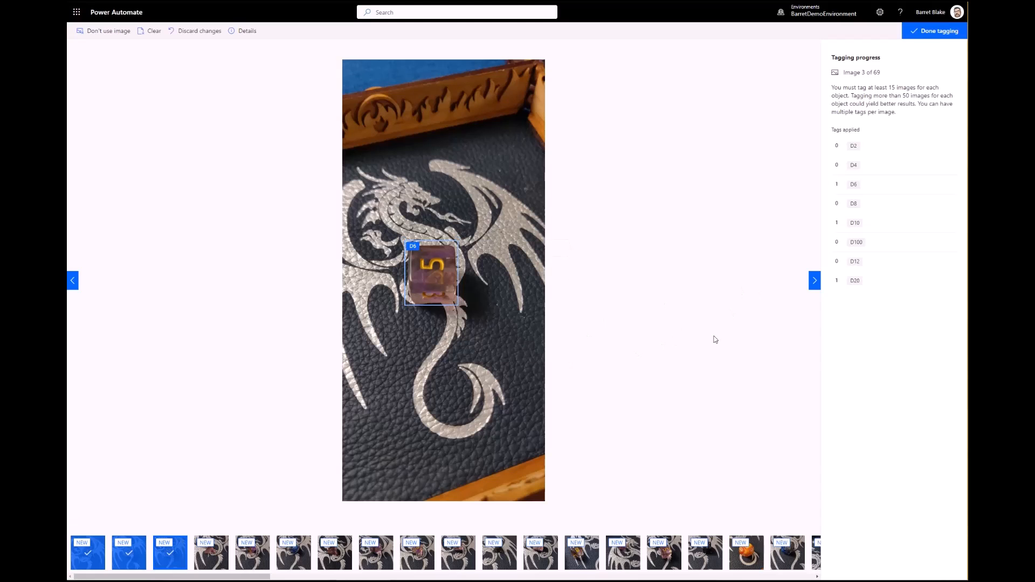
{"action": "left_click", "coordinate": [813, 286]}
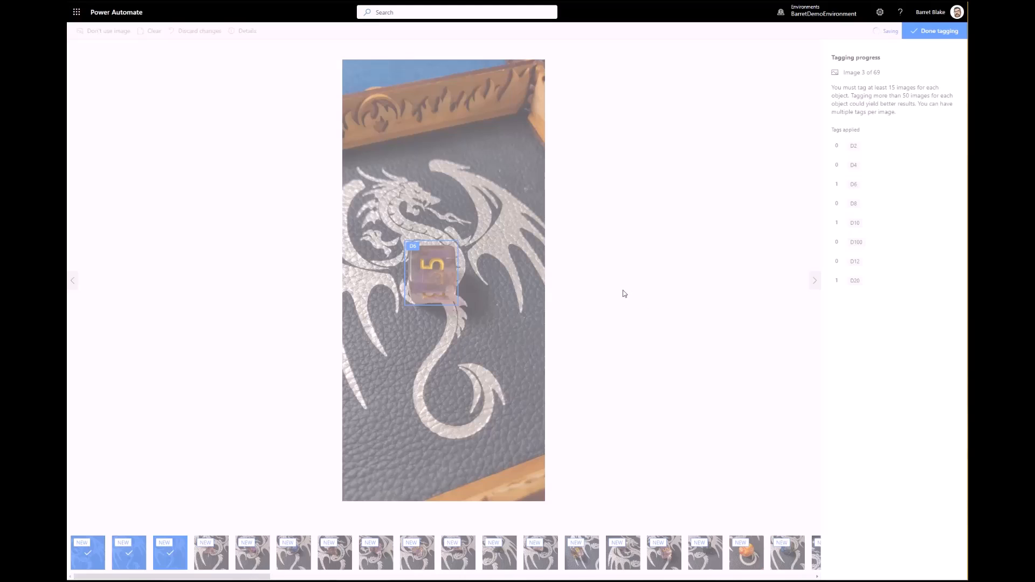
- Box the triangular die in image 4, tag it as D4, and move on to image 5
{"action": "left_click_drag", "start_coordinate": [397, 227], "coordinate": [472, 292]}
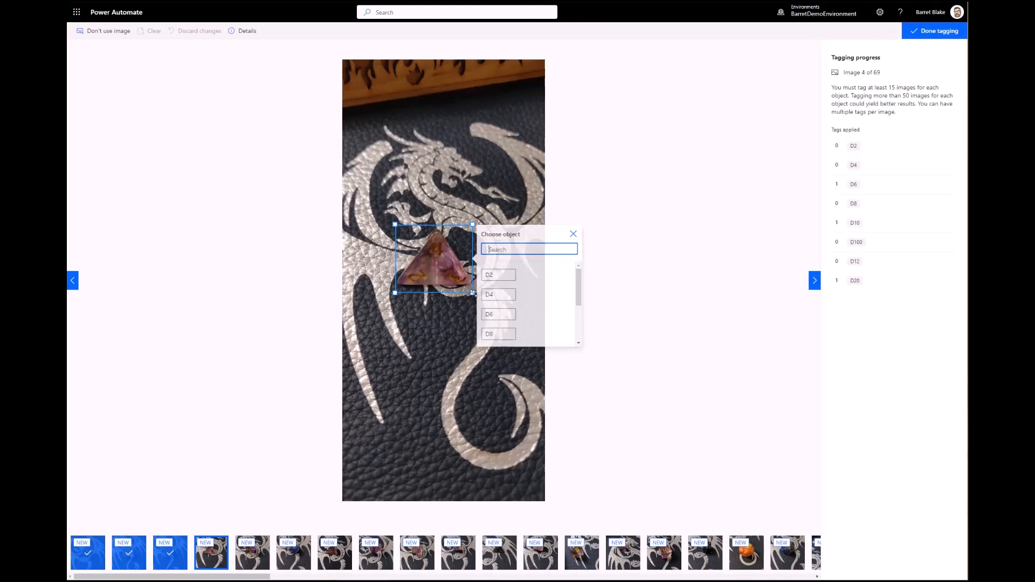
{"action": "left_click", "coordinate": [493, 298]}
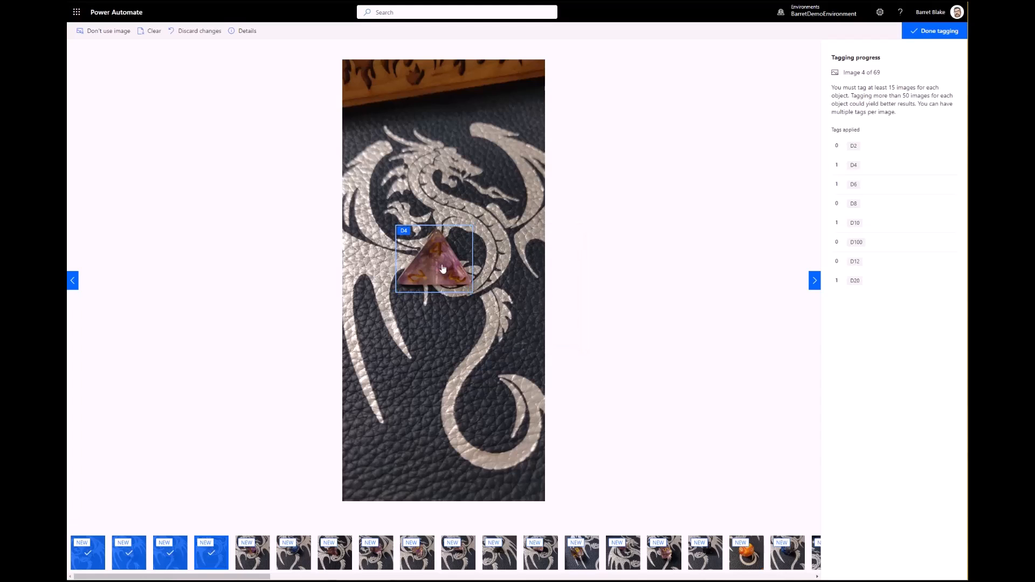
{"action": "left_click", "coordinate": [815, 280]}
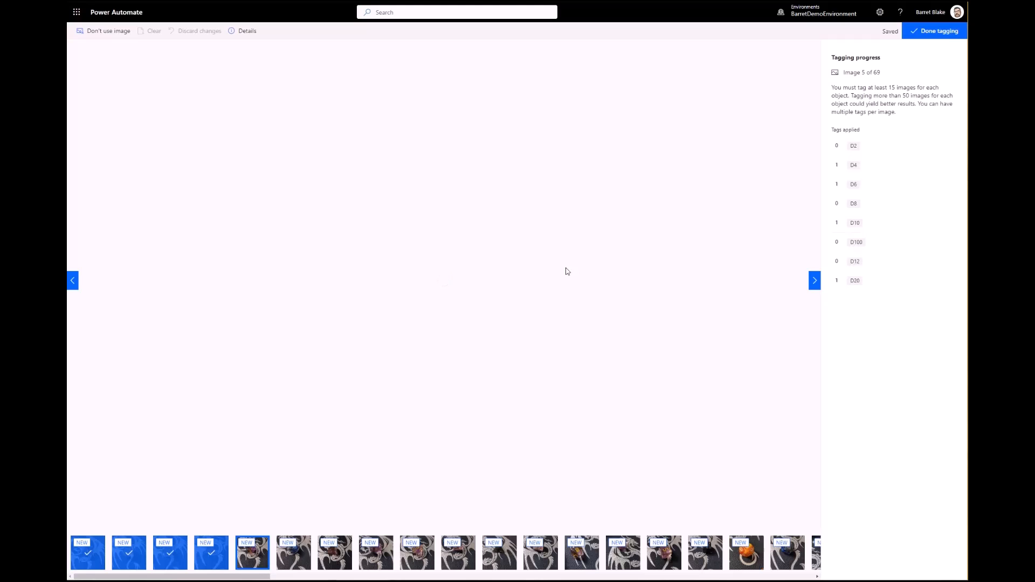
- Box the die showing 7 in image 5, tag it as D8, and move on to the following image
{"action": "left_click_drag", "start_coordinate": [399, 210], "coordinate": [466, 296]}
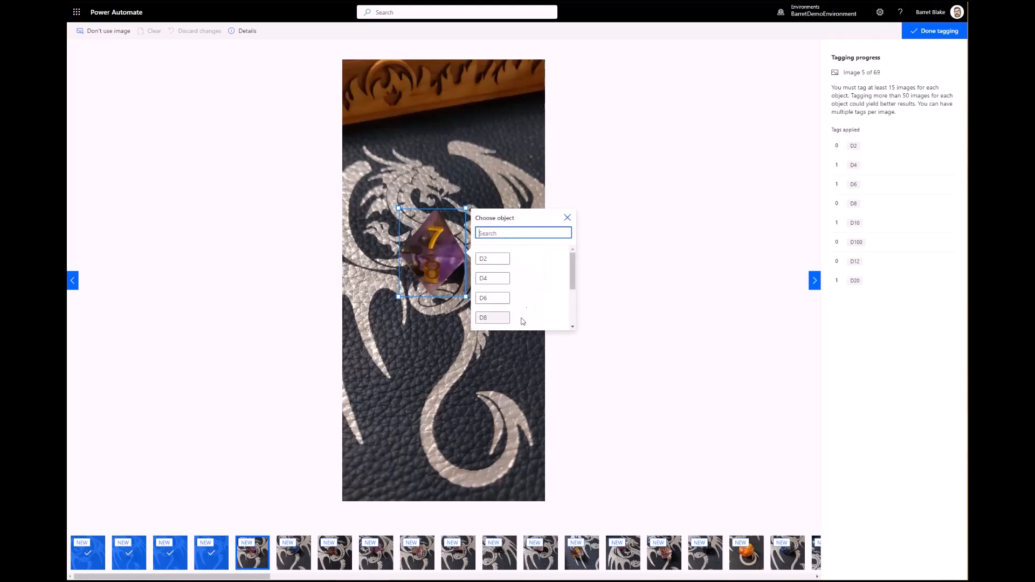
{"action": "left_click", "coordinate": [492, 319]}
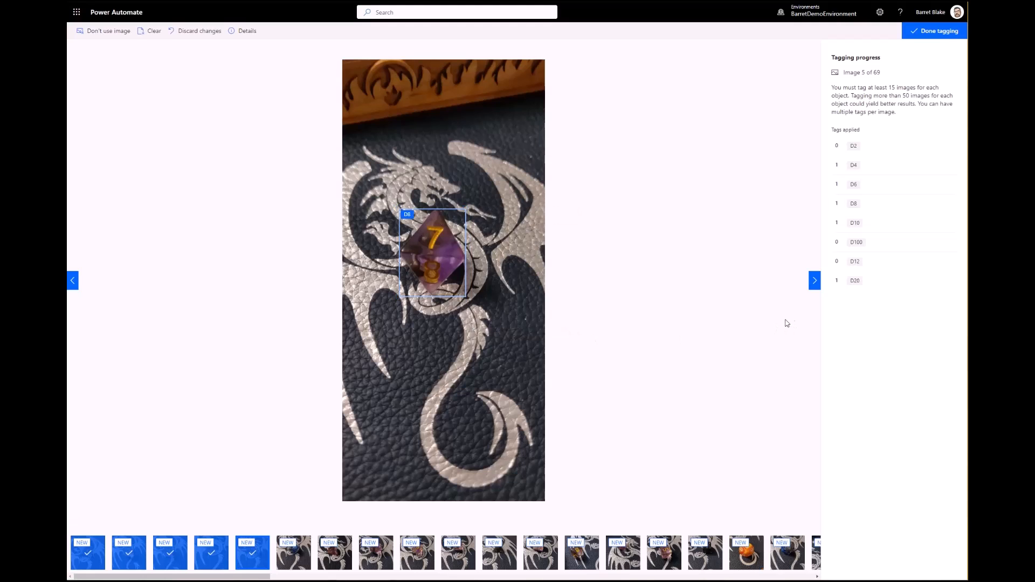
{"action": "left_click", "coordinate": [814, 281]}
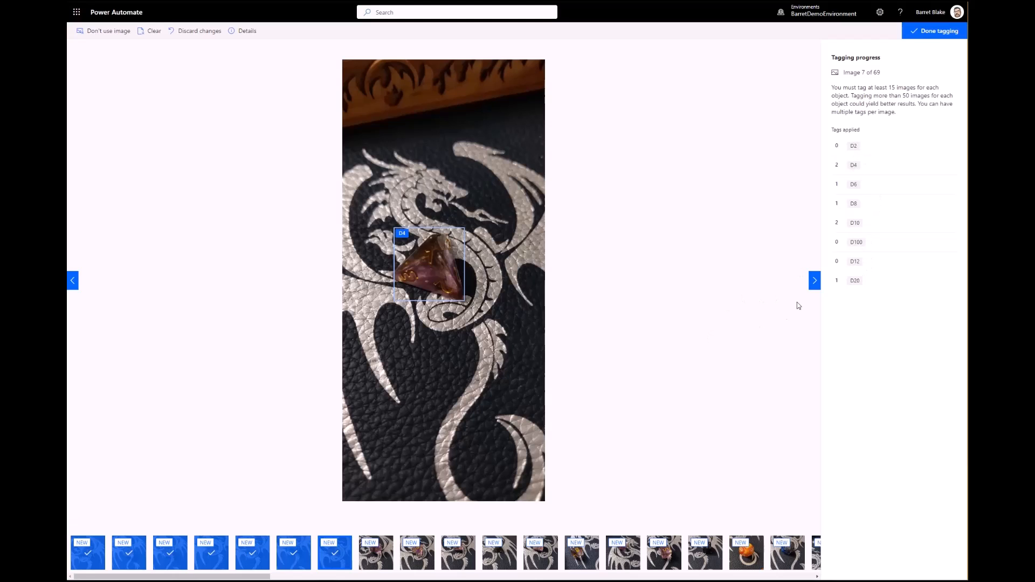
- Box the purple die in image 8, tag it as D12, and move on to image 9
{"action": "left_click", "coordinate": [814, 284]}
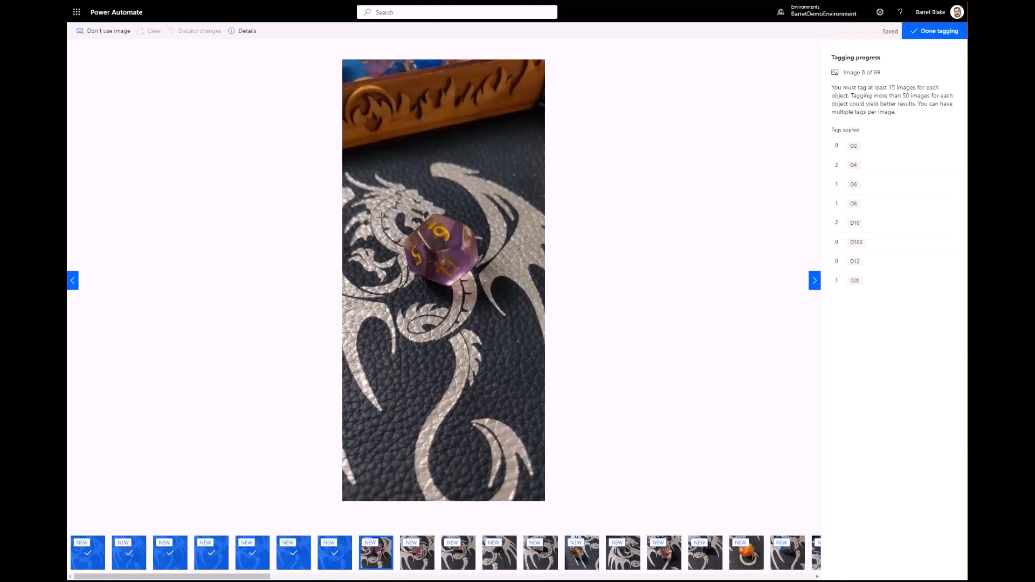
{"action": "left_click_drag", "start_coordinate": [401, 210], "coordinate": [481, 284]}
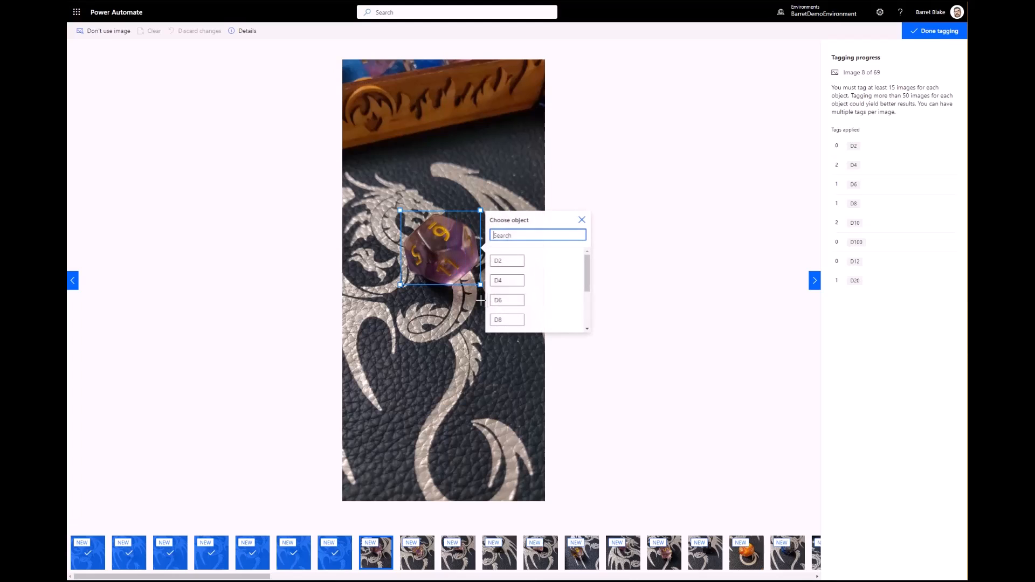
{"action": "scroll", "coordinate": [529, 322], "scroll_direction": "down", "scroll_amount": 1}
{"action": "scroll", "coordinate": [529, 322], "scroll_direction": "down", "scroll_amount": 1}
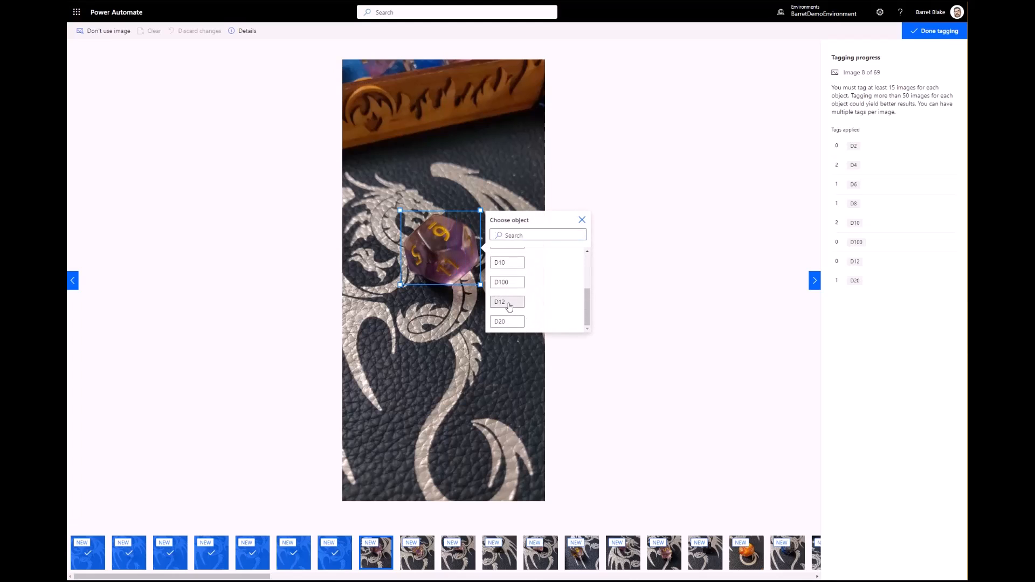
{"action": "left_click", "coordinate": [507, 303]}
{"action": "left_click", "coordinate": [816, 284]}
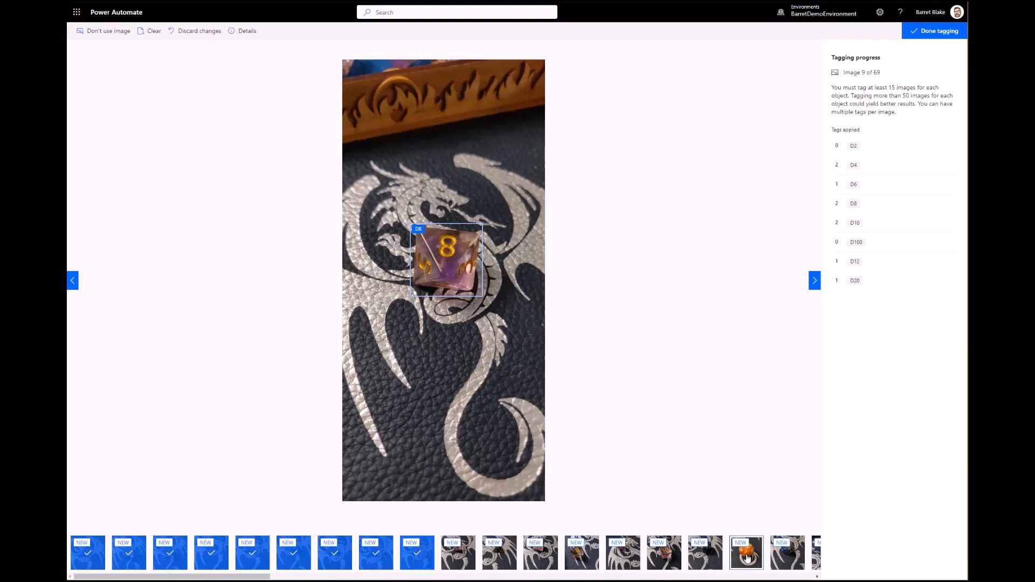
- Go to image 40 with the two purple cubes, box the die showing 5, and tag it as D6
{"action": "left_click_drag", "start_coordinate": [268, 577], "coordinate": [624, 578]}
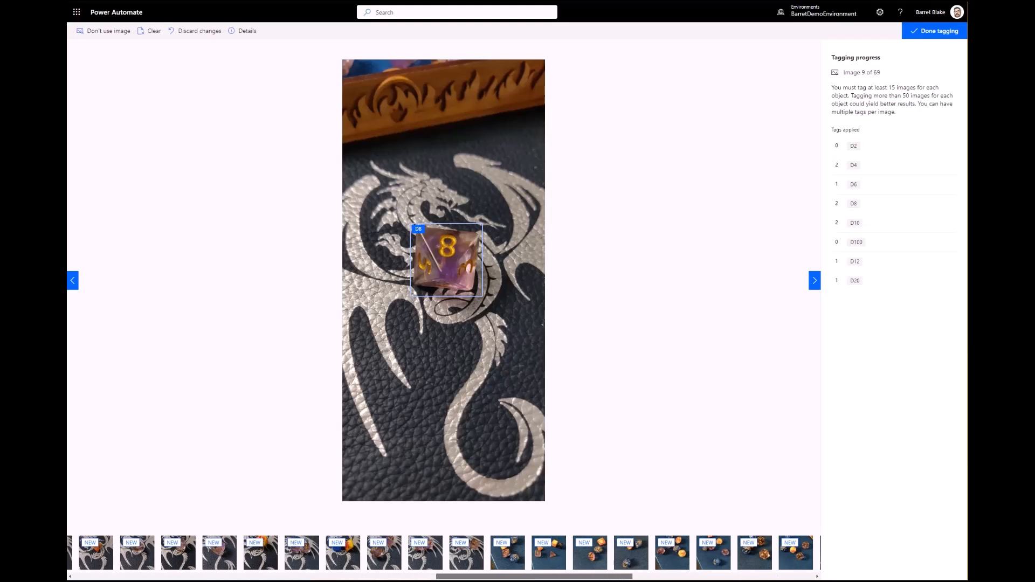
{"action": "left_click", "coordinate": [301, 561]}
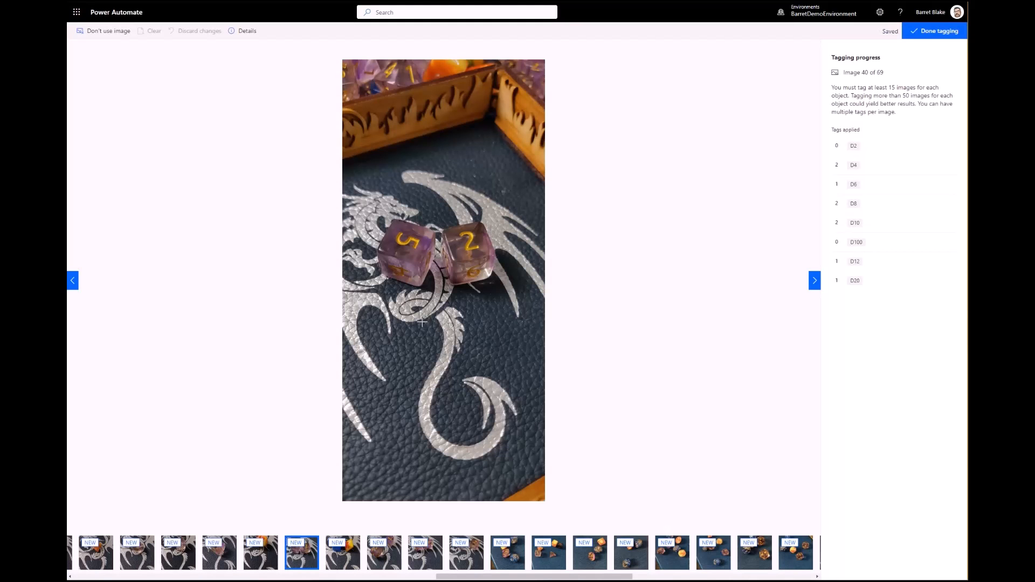
{"action": "left_click_drag", "start_coordinate": [379, 217], "coordinate": [438, 286]}
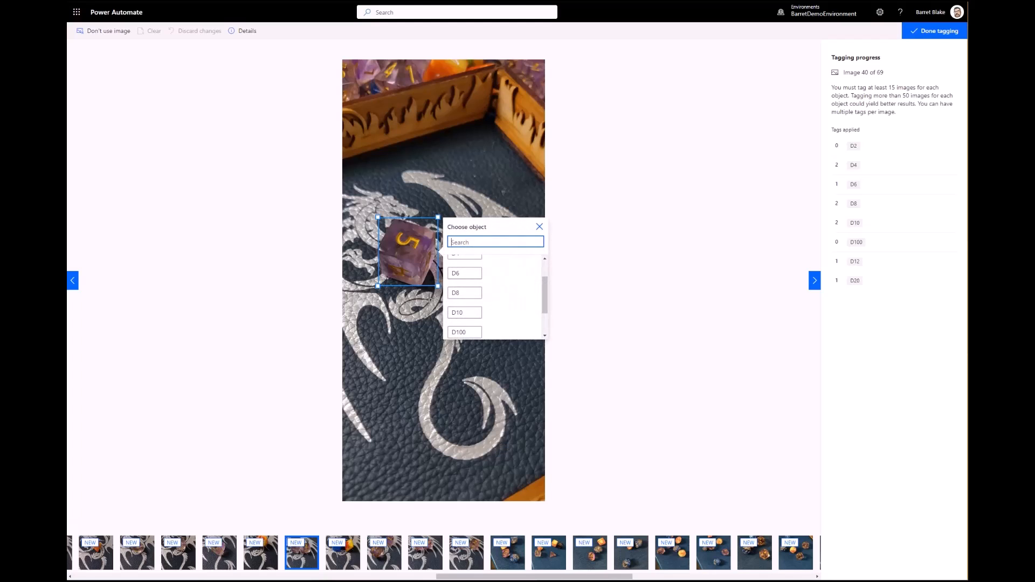
{"action": "left_click", "coordinate": [537, 235]}
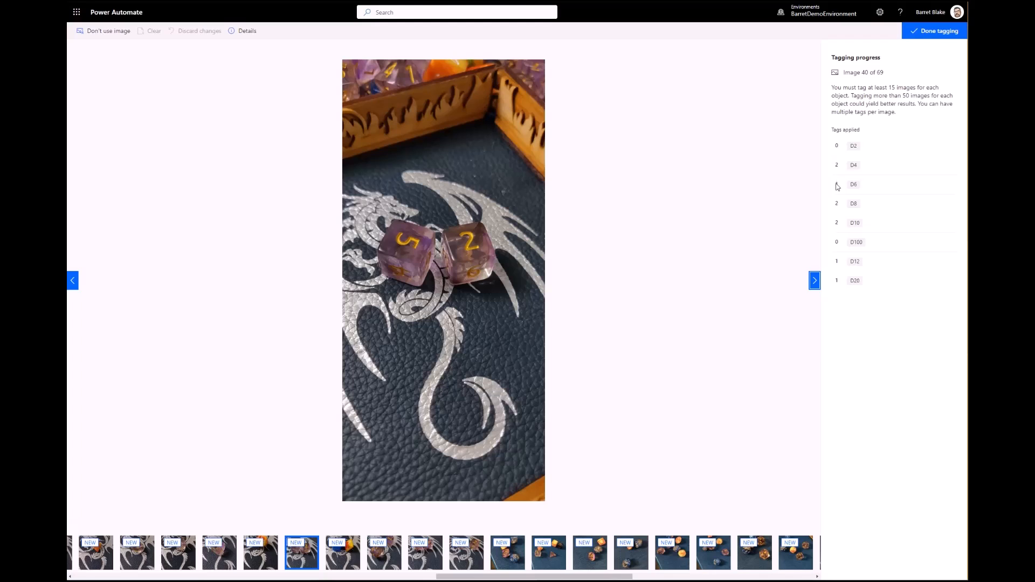
{"action": "left_click_drag", "start_coordinate": [374, 217], "coordinate": [437, 284]}
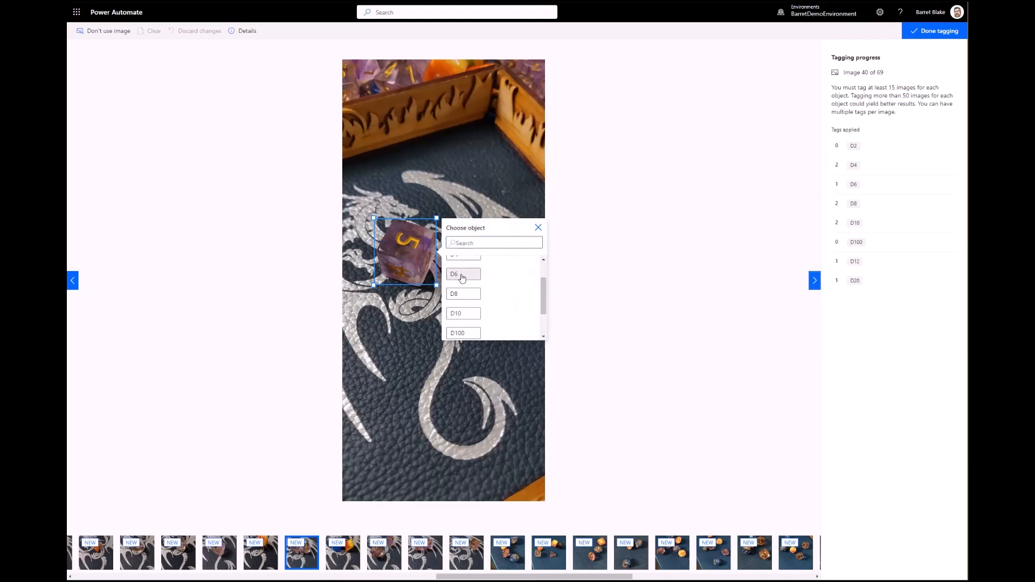
{"action": "left_click", "coordinate": [463, 274]}
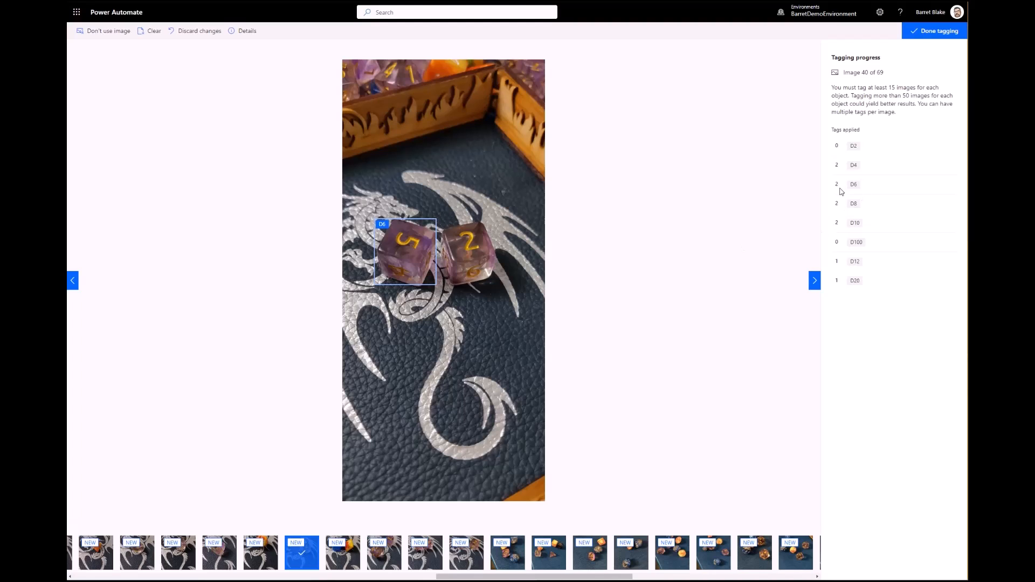
- Box the die showing 2 in image 40, tag it as D6 too, and move on to image 41
{"action": "left_click", "coordinate": [435, 223]}
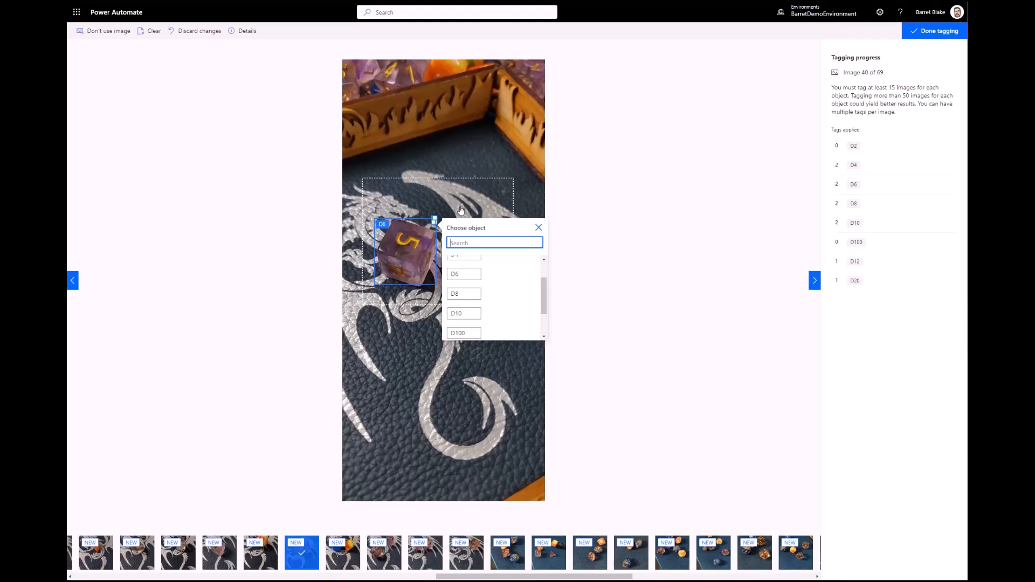
{"action": "left_click", "coordinate": [539, 227]}
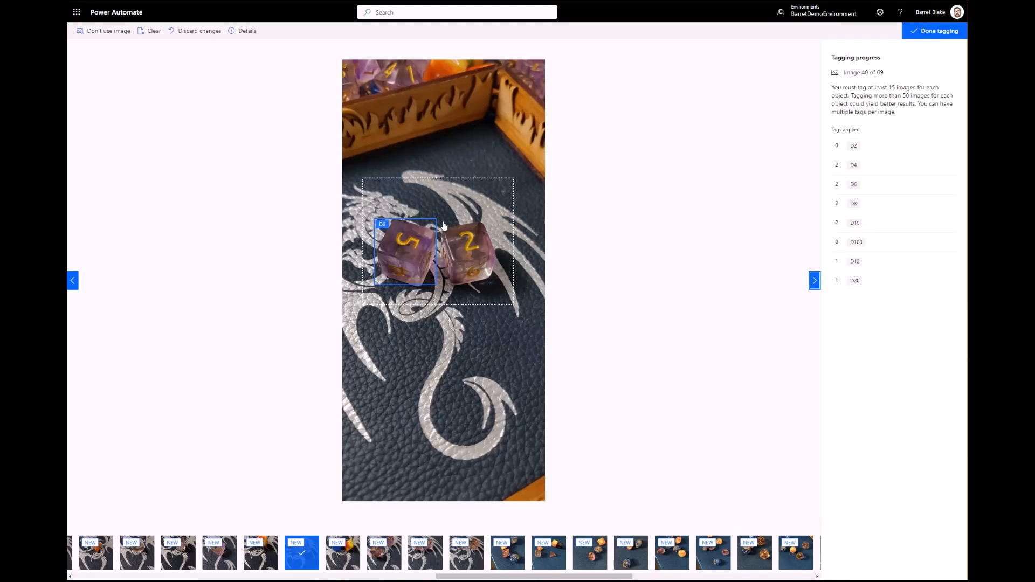
{"action": "left_click_drag", "start_coordinate": [439, 222], "coordinate": [500, 292]}
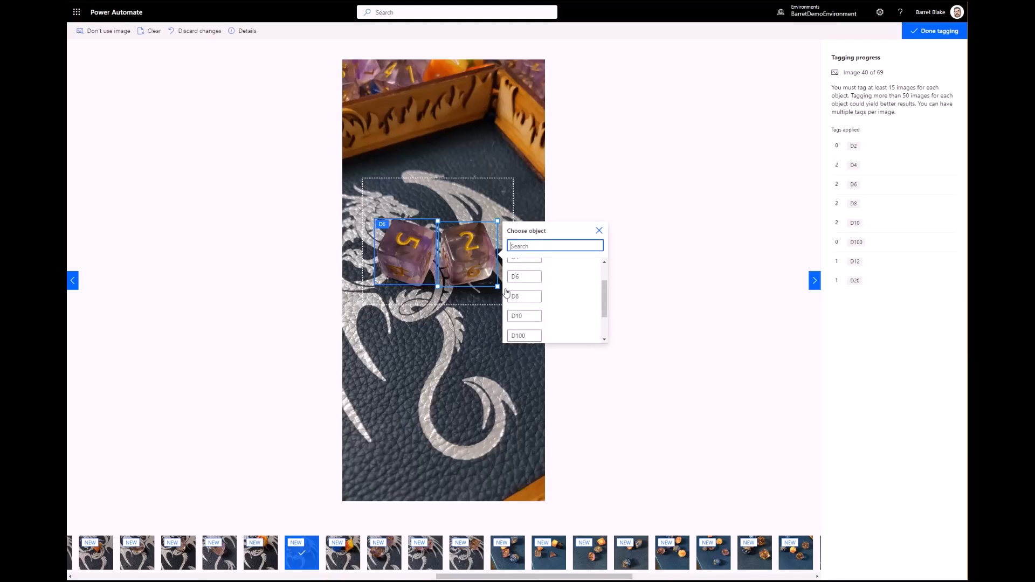
{"action": "left_click", "coordinate": [532, 288]}
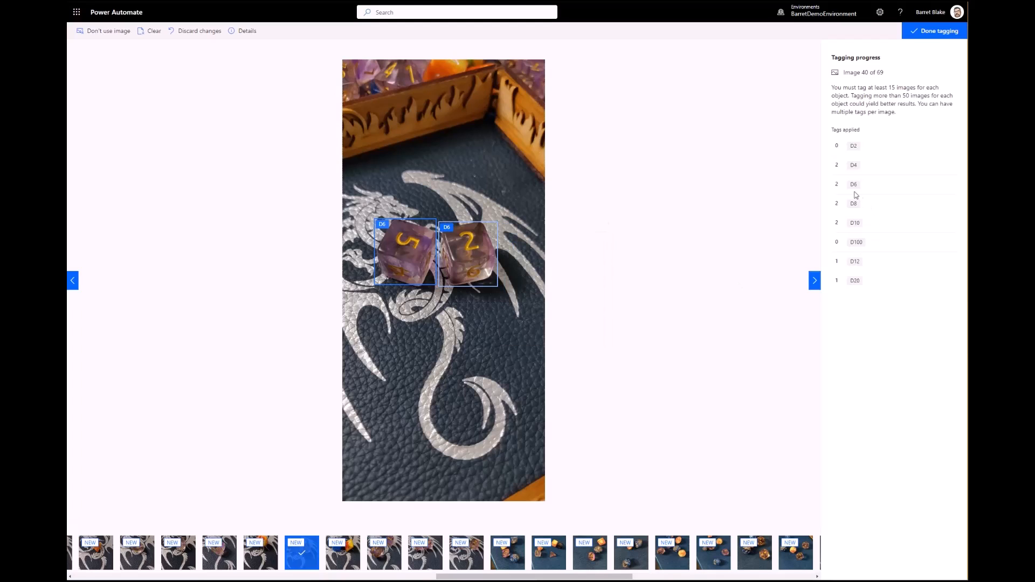
{"action": "double_click", "coordinate": [837, 185]}
{"action": "mouse_move", "coordinate": [436, 247]}
{"action": "left_click", "coordinate": [815, 281]}
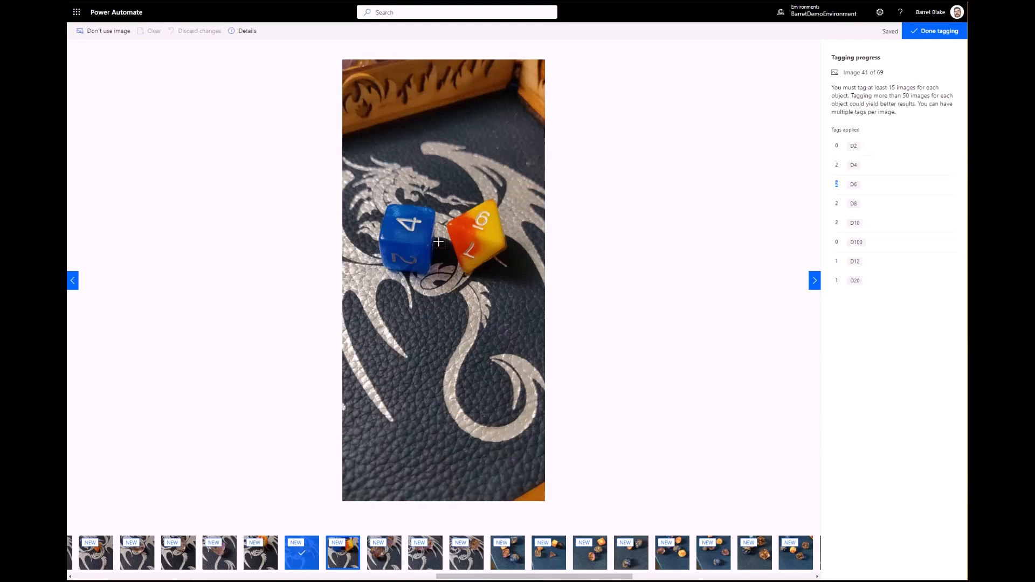
- Tag the blue die in image 41 as D6 and the orange-yellow die as D8, and move on to image 42
{"action": "left_click_drag", "start_coordinate": [378, 205], "coordinate": [437, 278]}
{"action": "left_click_drag", "start_coordinate": [379, 203], "coordinate": [439, 277]}
{"action": "left_click", "coordinate": [466, 258]}
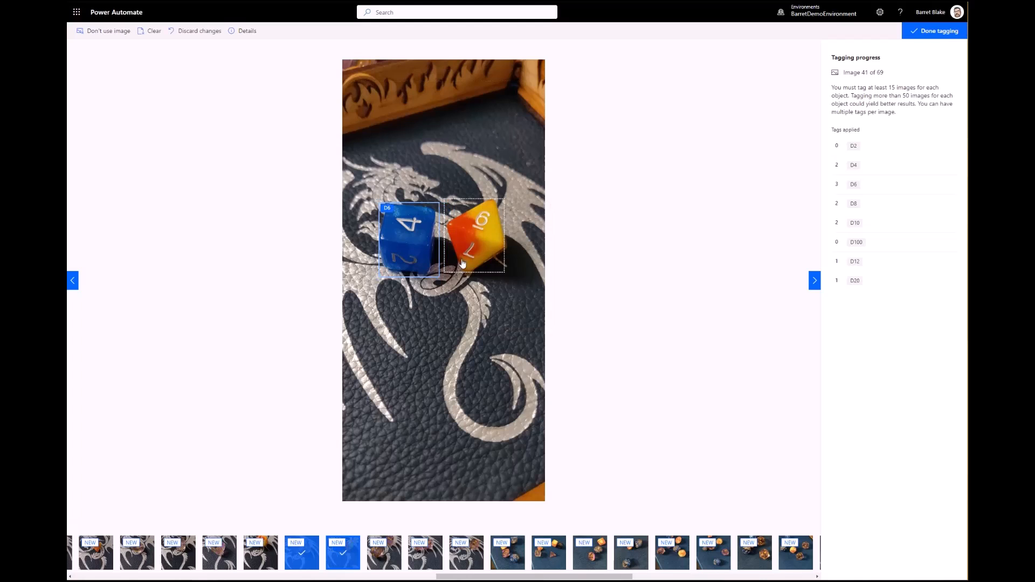
{"action": "left_click_drag", "start_coordinate": [446, 197], "coordinate": [507, 277]}
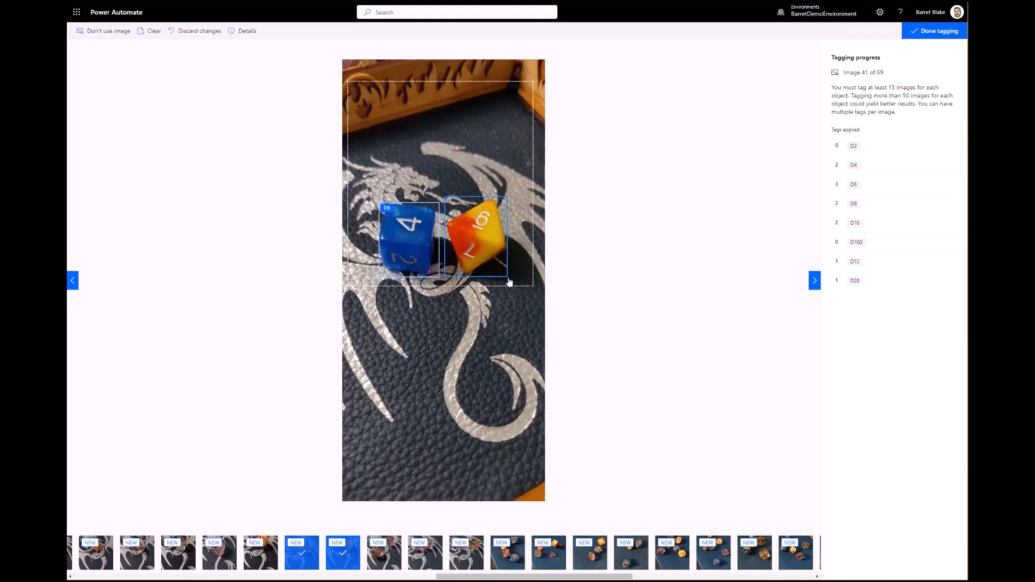
{"action": "left_click", "coordinate": [534, 272]}
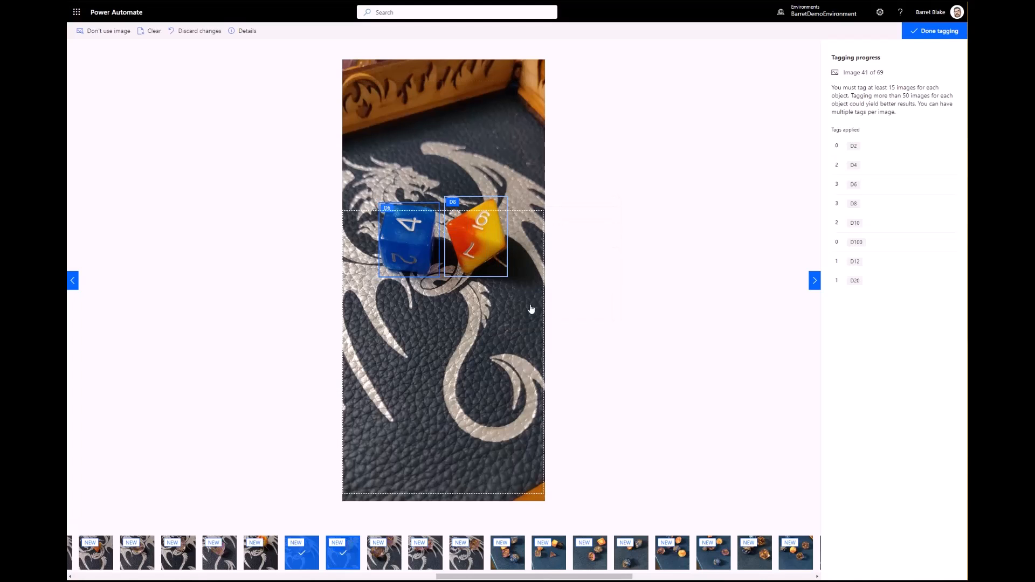
{"action": "left_click", "coordinate": [817, 286]}
- Tag the large die showing 3 in image 42 as D20 and the cube showing 2 as D6, and move on to image 43
{"action": "left_click_drag", "start_coordinate": [361, 231], "coordinate": [441, 309]}
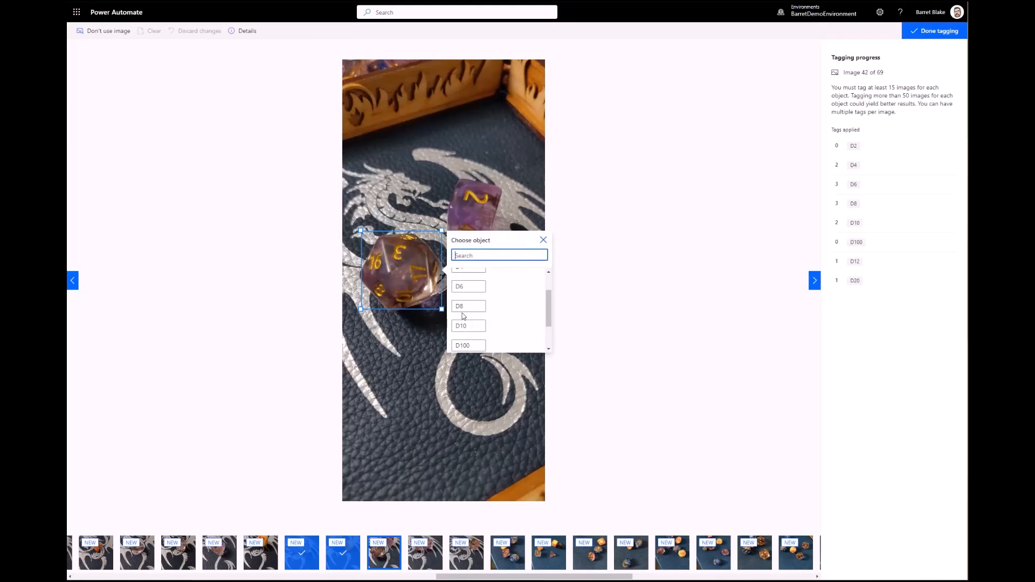
{"action": "scroll", "coordinate": [475, 342], "scroll_direction": "down", "scroll_amount": 2}
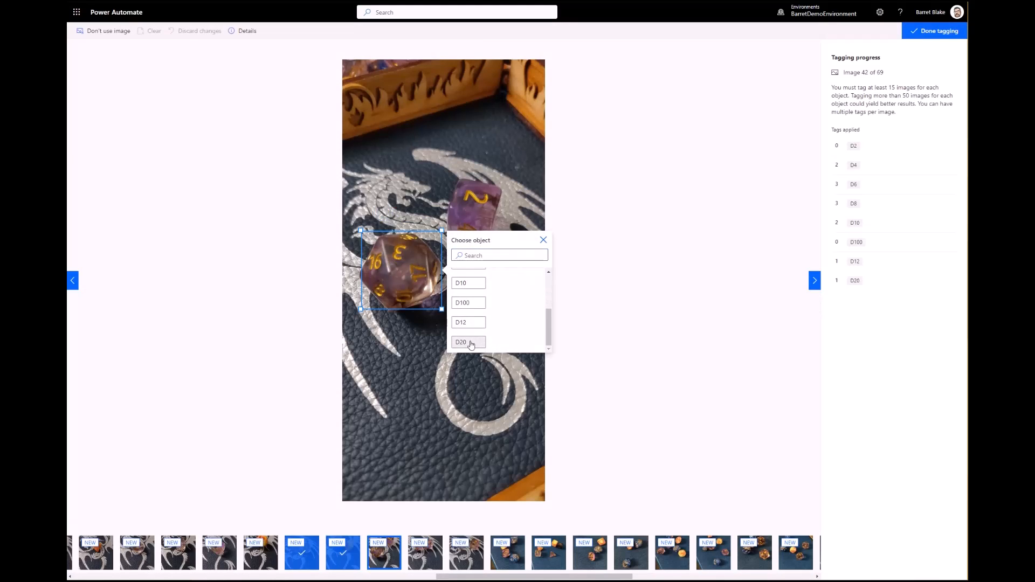
{"action": "left_click", "coordinate": [475, 345]}
{"action": "left_click_drag", "start_coordinate": [453, 194], "coordinate": [506, 249]}
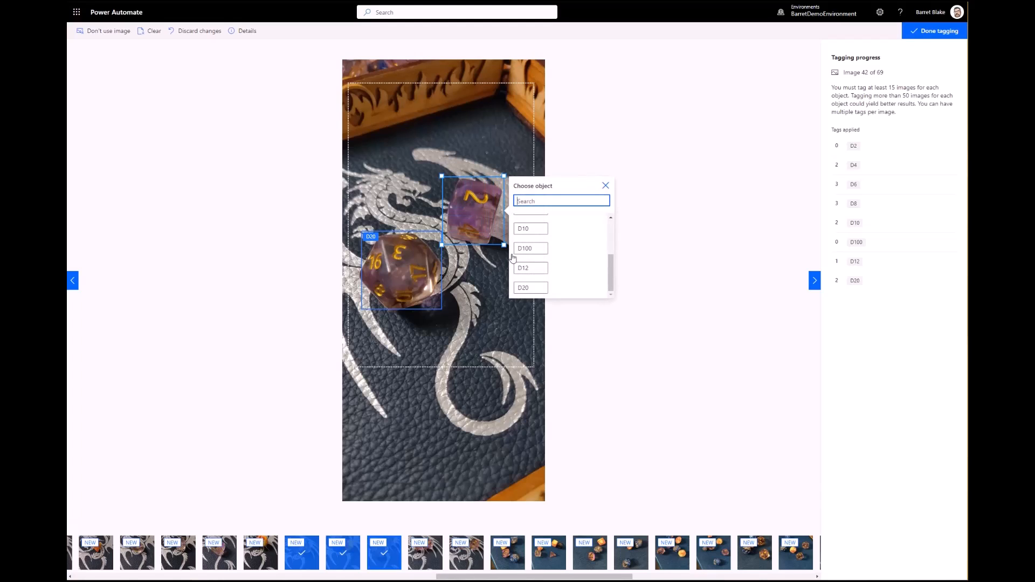
{"action": "scroll", "coordinate": [541, 264], "scroll_direction": "down", "scroll_amount": 2}
{"action": "left_click", "coordinate": [530, 231]}
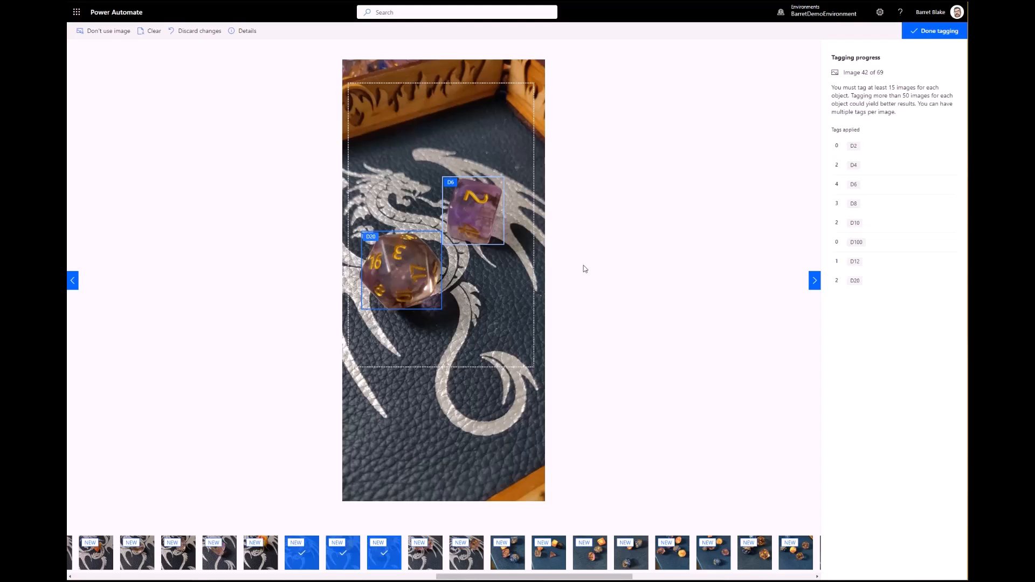
{"action": "left_click", "coordinate": [815, 280]}
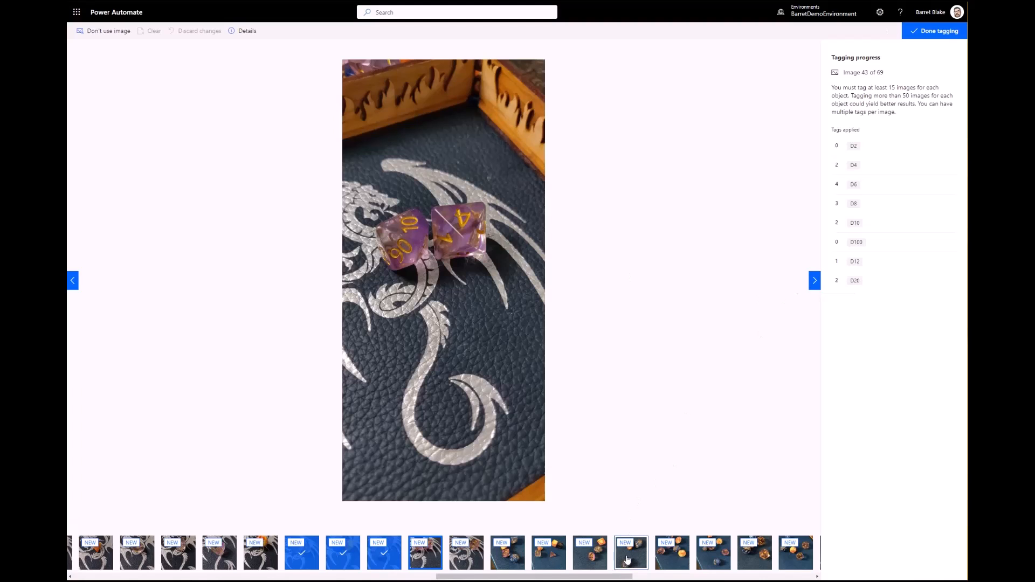
- Open image 49 with six dice, tag the dark die showing 20 and 40 as D100, and the yellow-orange die showing 11 as D12
{"action": "left_click", "coordinate": [712, 559]}
{"action": "left_click", "coordinate": [681, 559]}
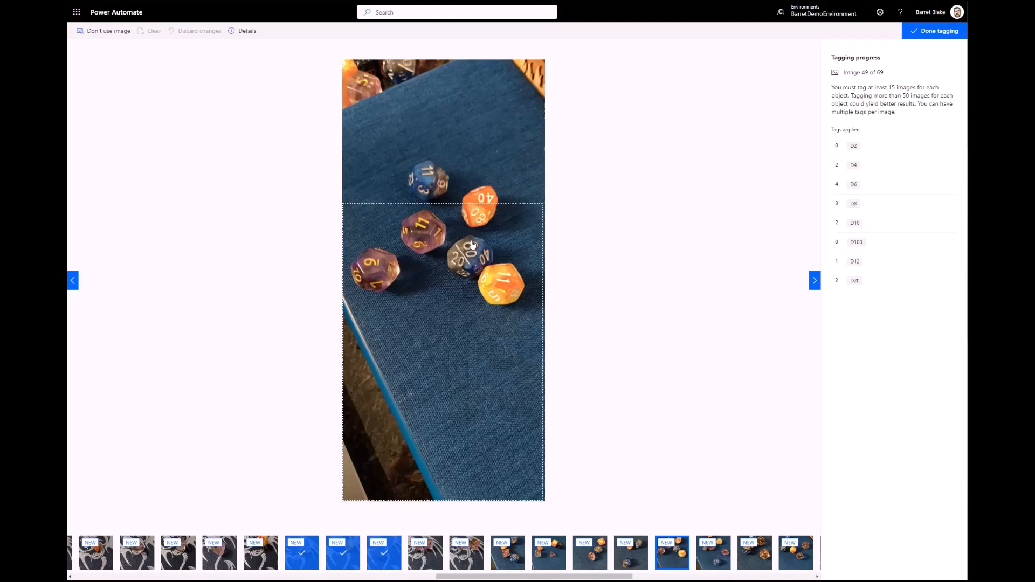
{"action": "left_click_drag", "start_coordinate": [445, 233], "coordinate": [495, 282]}
{"action": "scroll", "coordinate": [550, 324], "scroll_direction": "down", "scroll_amount": 1}
{"action": "left_click", "coordinate": [523, 307]}
{"action": "left_click_drag", "start_coordinate": [476, 260], "coordinate": [527, 315]}
{"action": "left_click", "coordinate": [557, 353]}
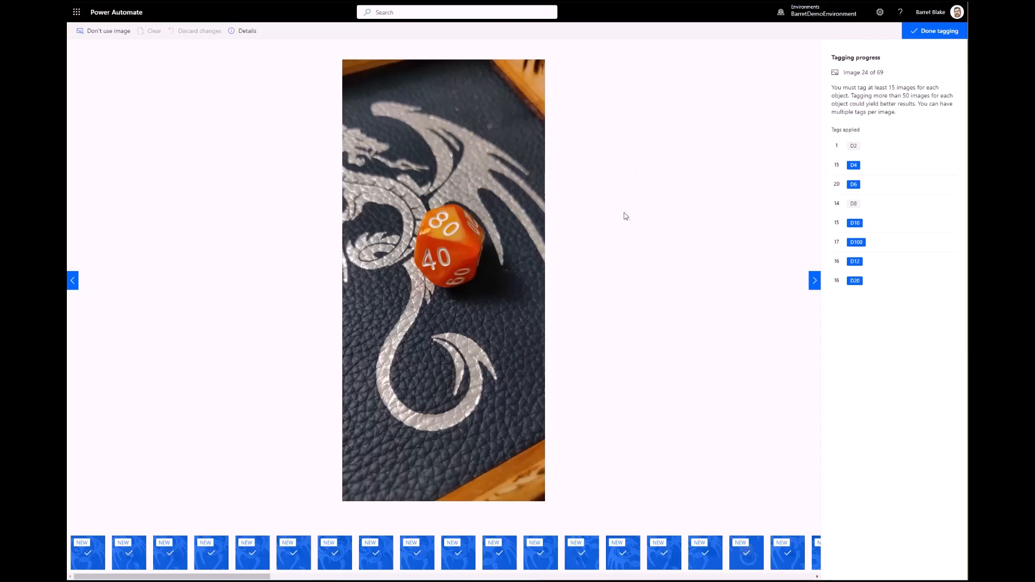
- Return to the image overview, reopen the untagged image of the orange die showing 80 and 40, and remove it from the model
{"action": "left_click", "coordinate": [922, 31]}
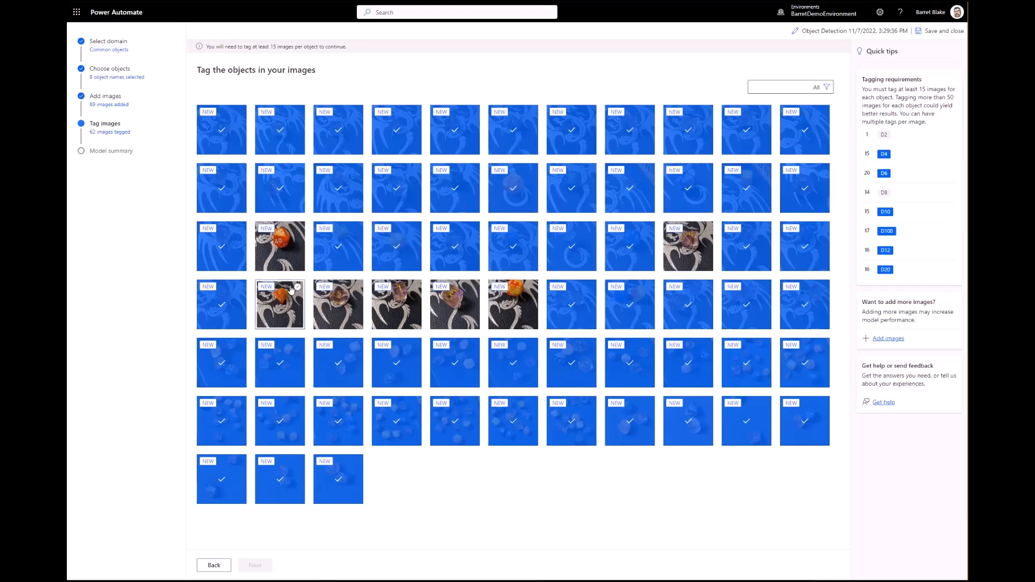
{"action": "left_click", "coordinate": [285, 255]}
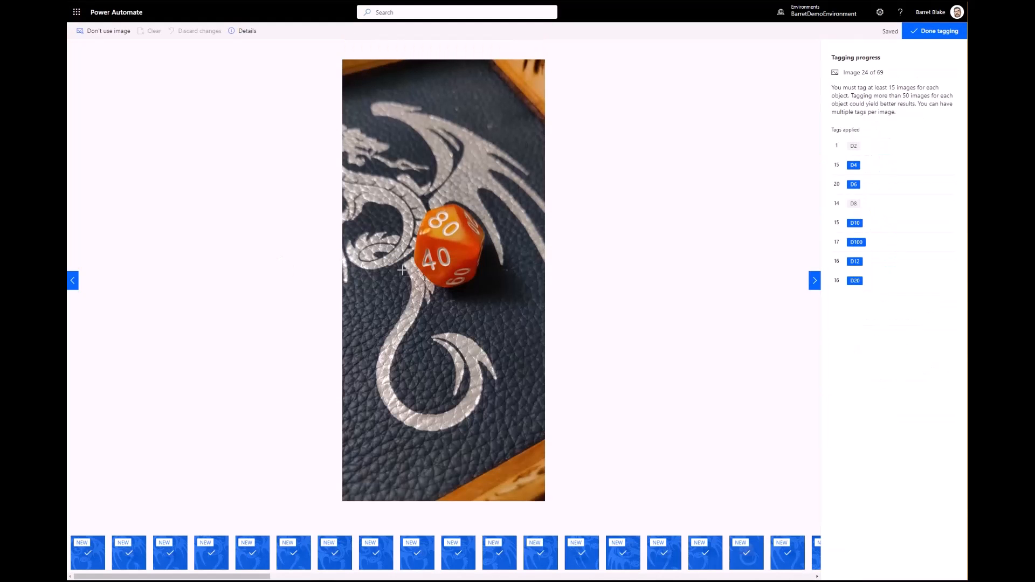
{"action": "left_click", "coordinate": [107, 32]}
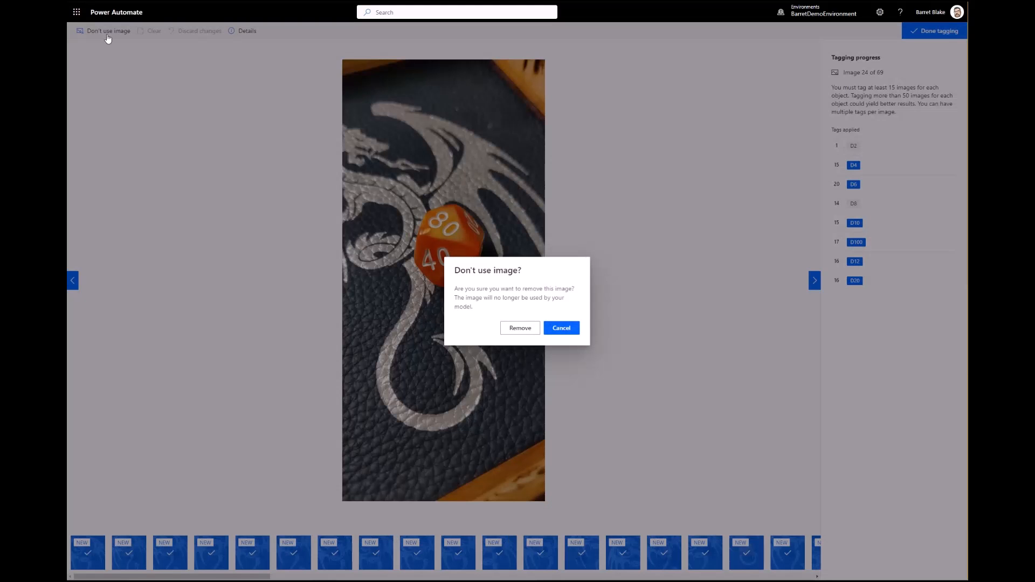
{"action": "left_click", "coordinate": [525, 330]}
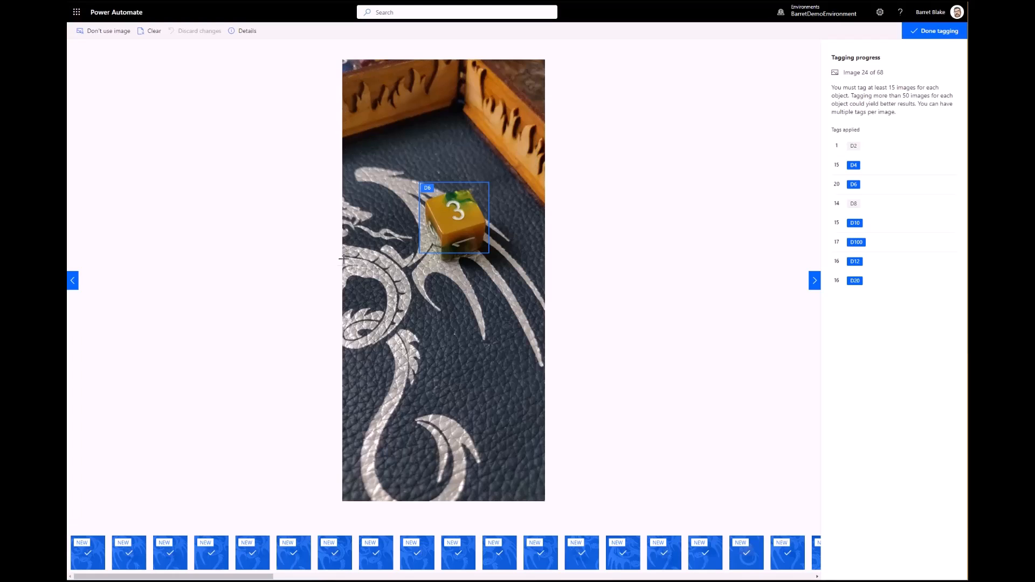
- Add a large box around the area surrounding the yellow cube in image 24 and tag it as D2
{"action": "left_click", "coordinate": [430, 191]}
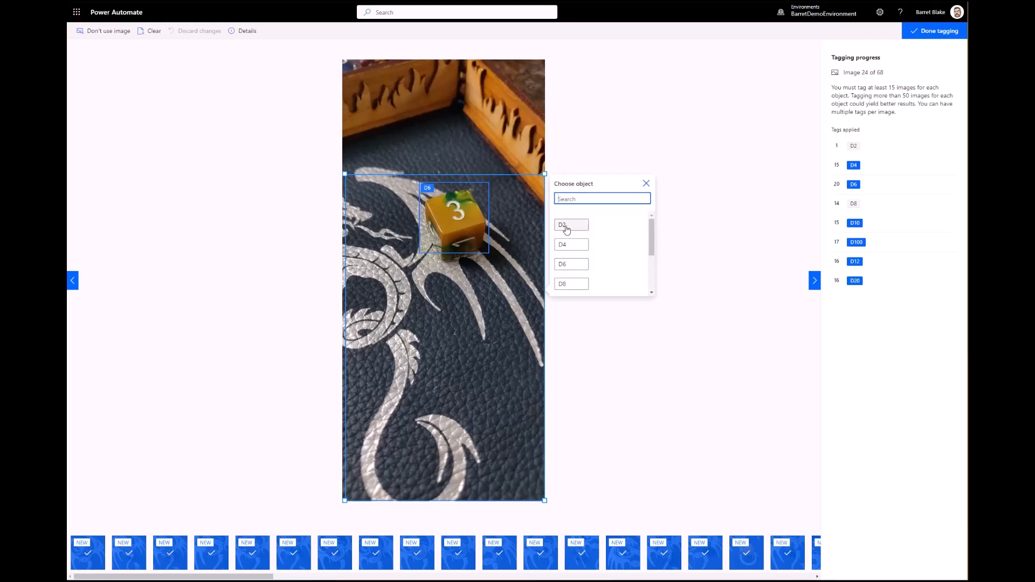
{"action": "left_click", "coordinate": [573, 226]}
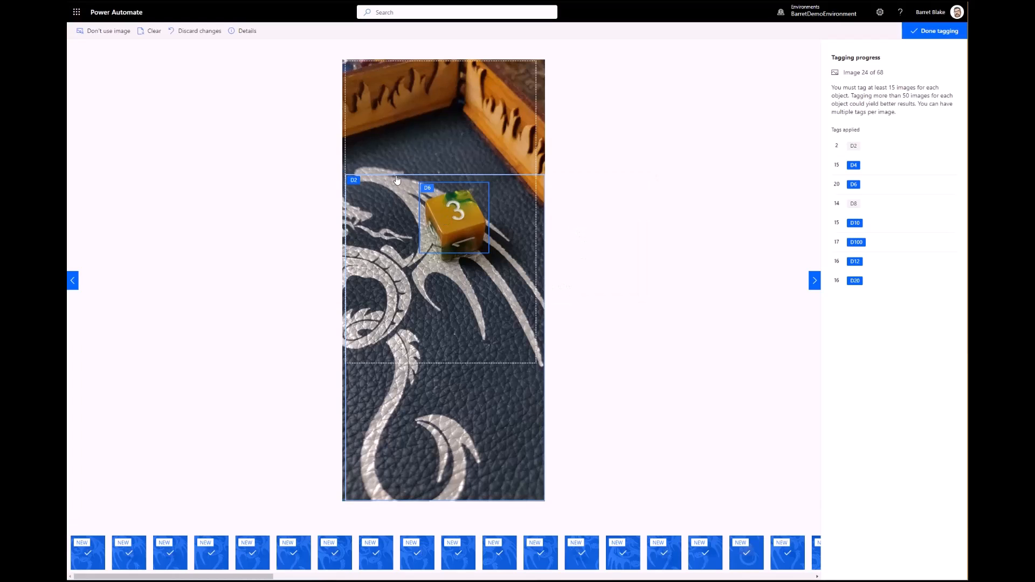
{"action": "left_click", "coordinate": [358, 174]}
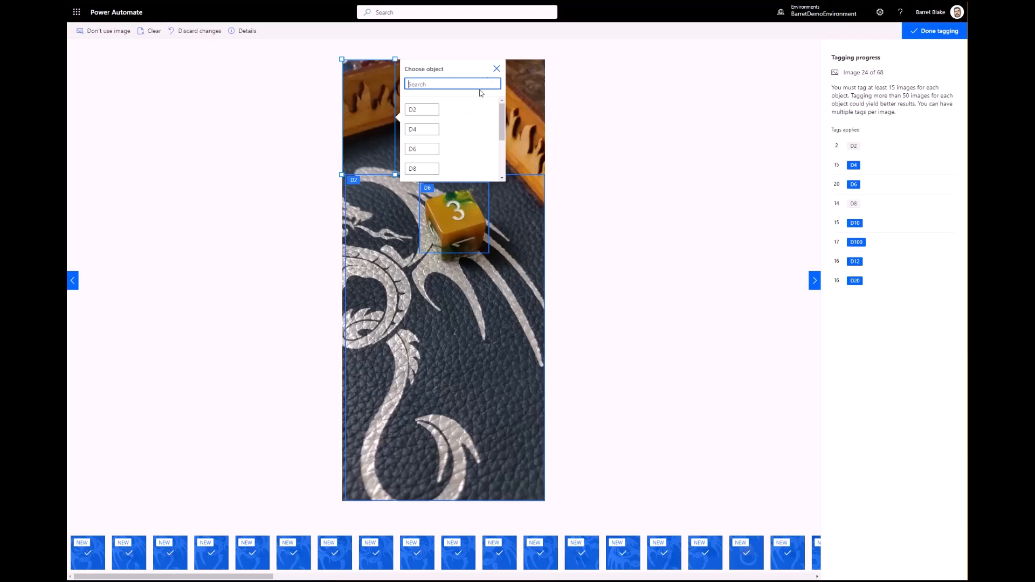
{"action": "left_click", "coordinate": [496, 69]}
- Retag the tight box around the yellow cube in image 24 as D2 and the large surrounding box as D6
{"action": "left_click", "coordinate": [428, 188]}
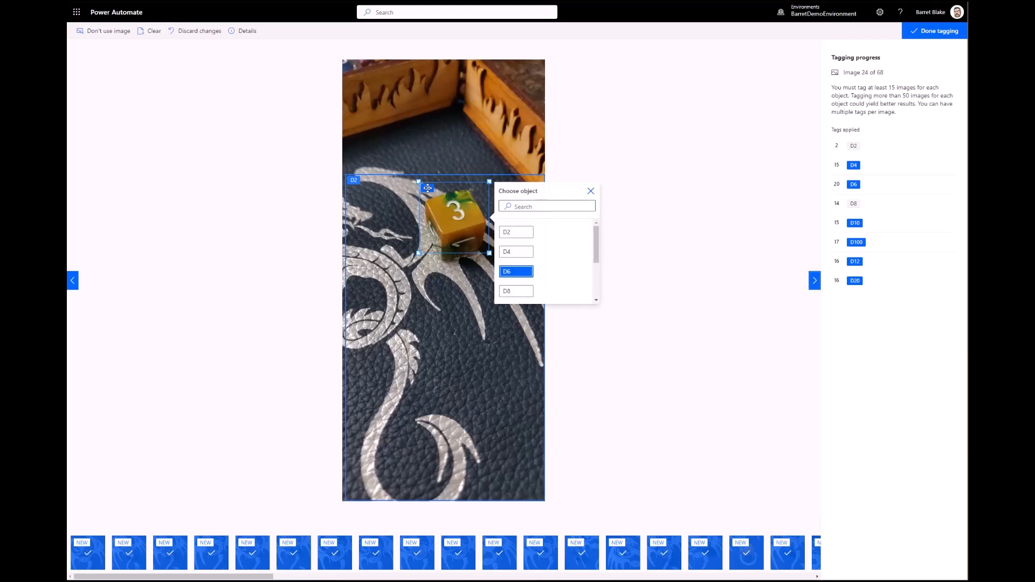
{"action": "left_click", "coordinate": [509, 234]}
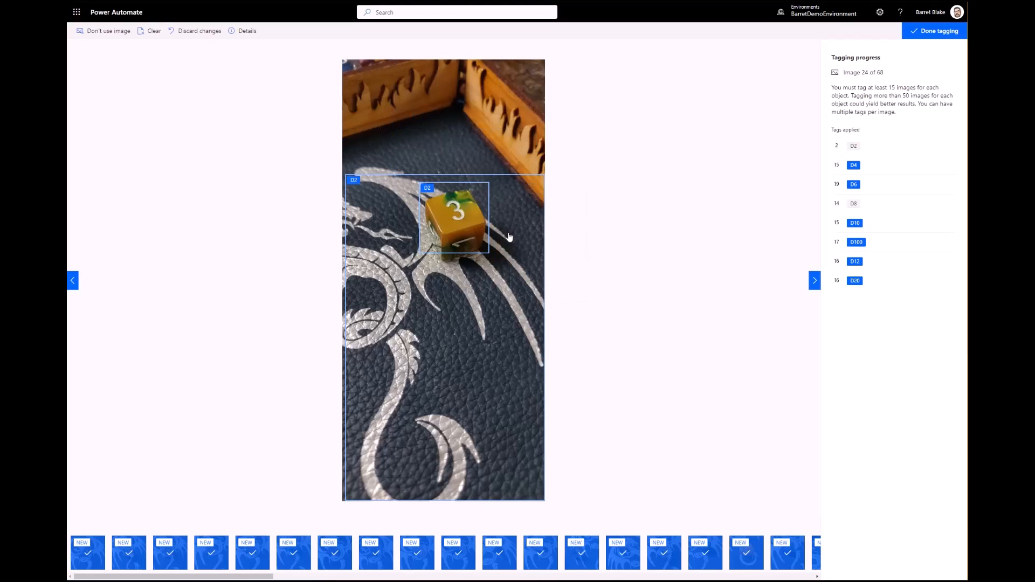
{"action": "left_click", "coordinate": [427, 190]}
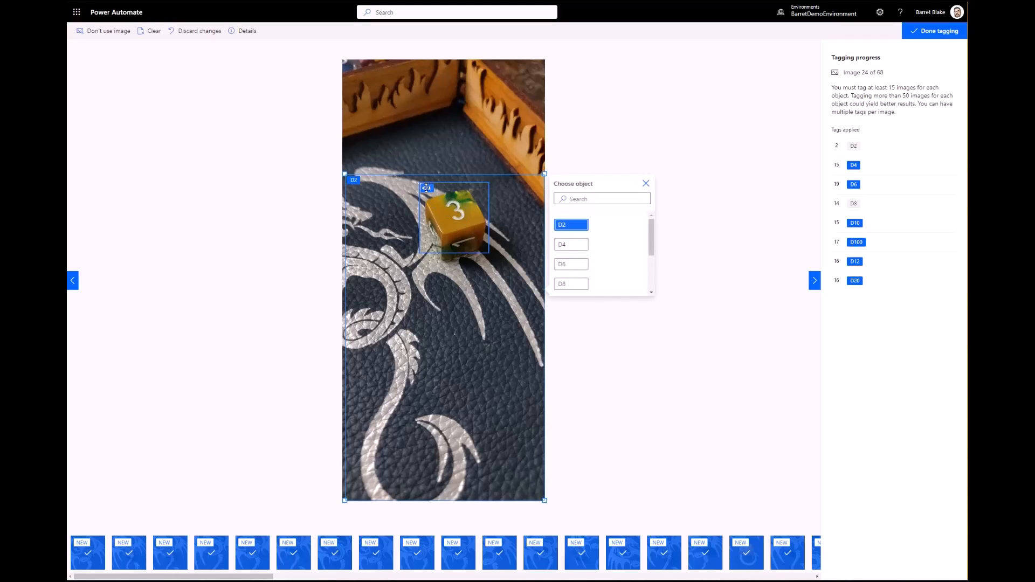
{"action": "left_click", "coordinate": [569, 265]}
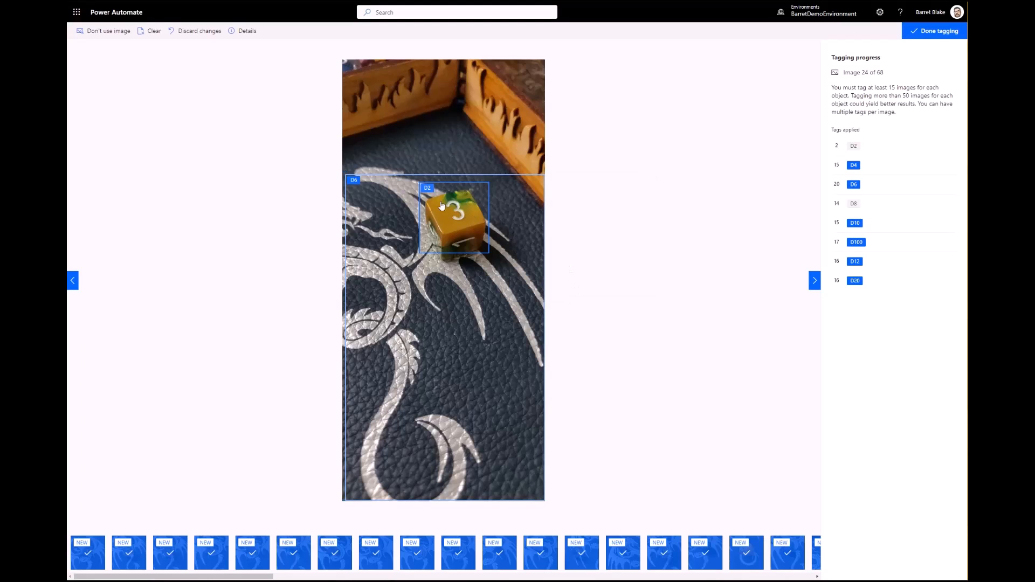
- Remove the large surrounding box from image 24 by clearing its D6 tag, and retag the yellow cube's box as D6
{"action": "left_click", "coordinate": [427, 187]}
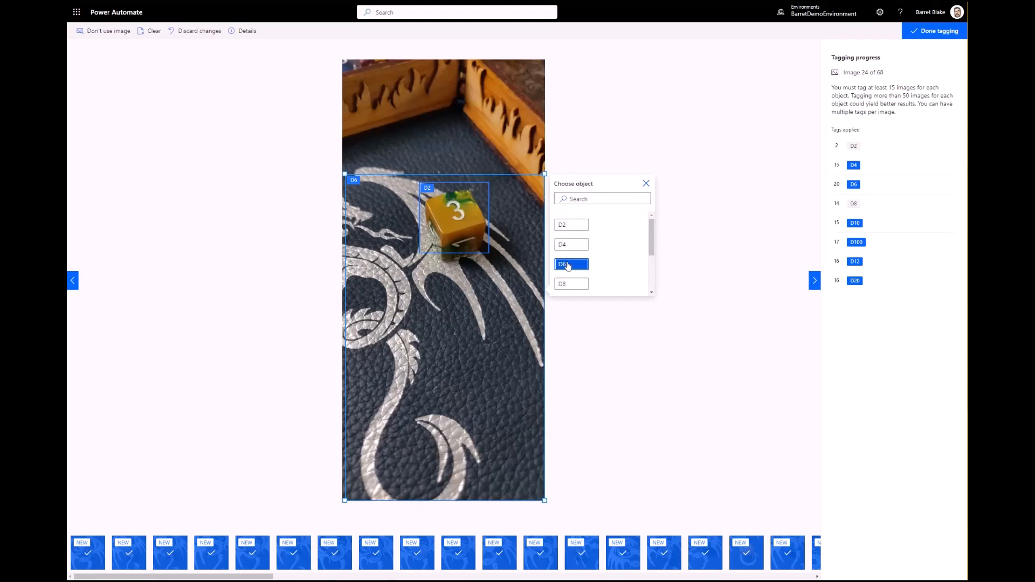
{"action": "left_click", "coordinate": [567, 264]}
{"action": "left_click", "coordinate": [428, 188]}
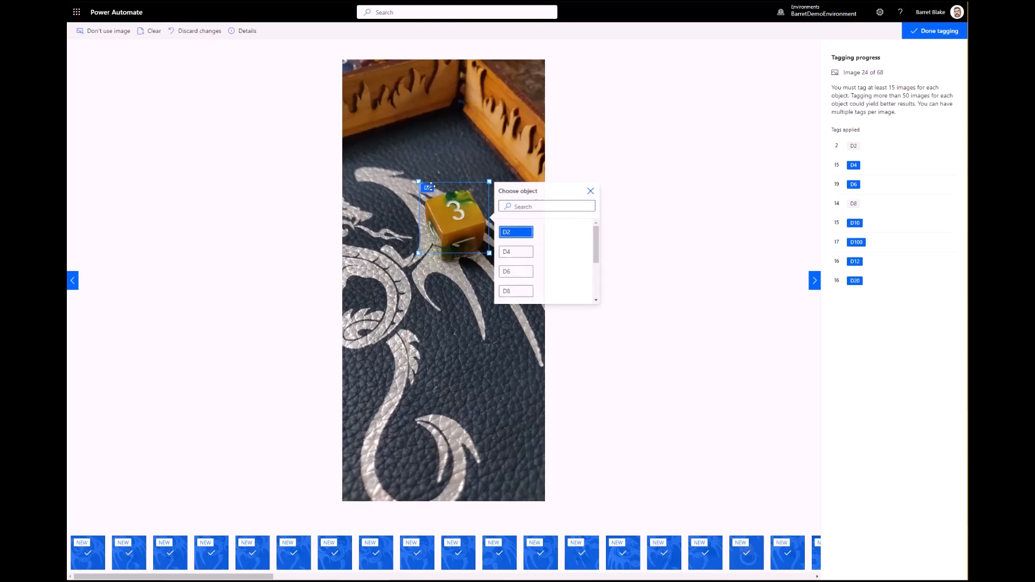
{"action": "left_click", "coordinate": [512, 274]}
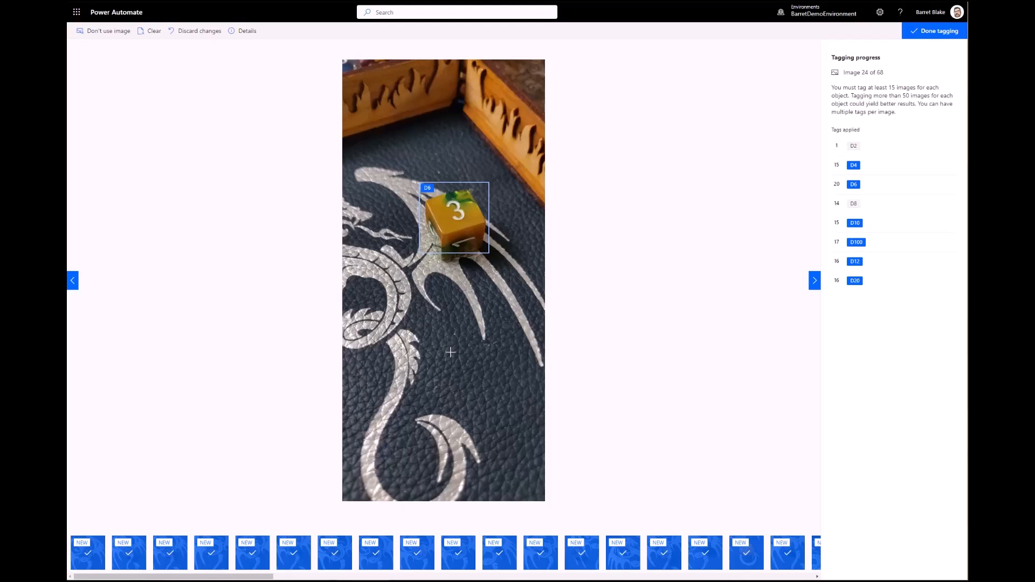
- Draw a box over the empty mat area below the cube in image 24 and discard it untagged
{"action": "left_click_drag", "start_coordinate": [396, 296], "coordinate": [530, 475]}
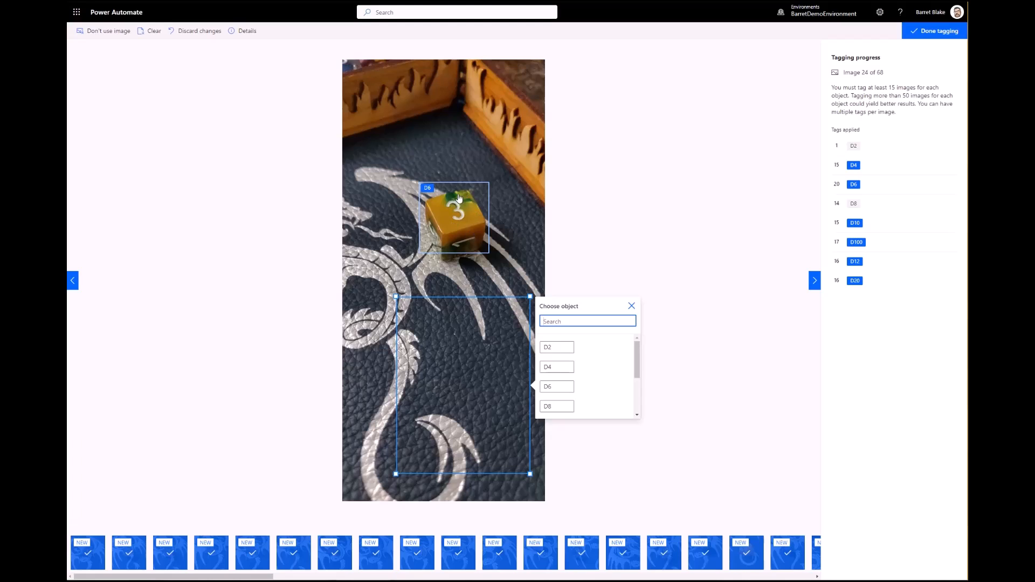
{"action": "left_click", "coordinate": [632, 306]}
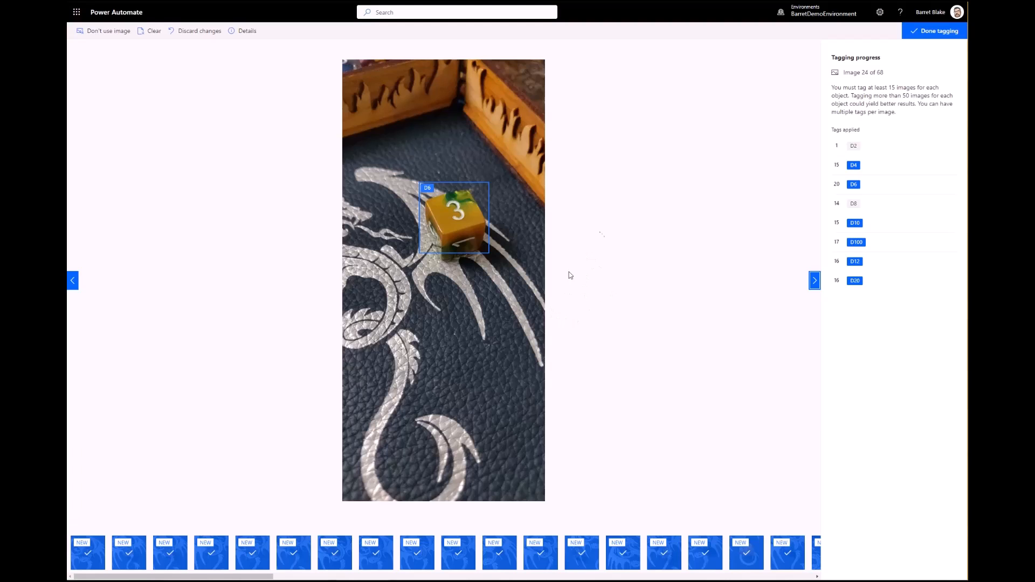
- Finish tagging, save and close the model, and reopen its draft to add more images
{"action": "left_click", "coordinate": [933, 34]}
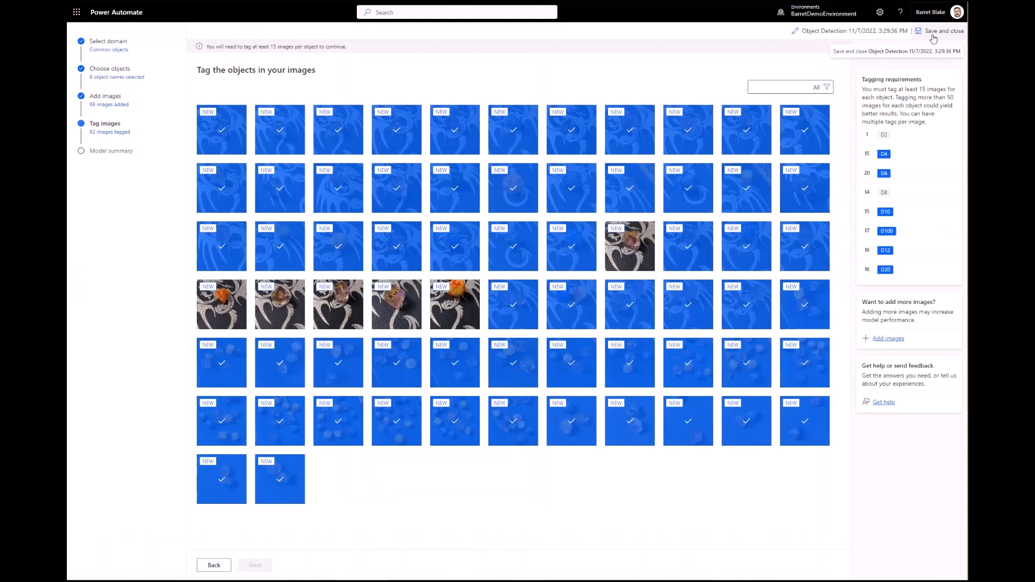
{"action": "left_click", "coordinate": [933, 34]}
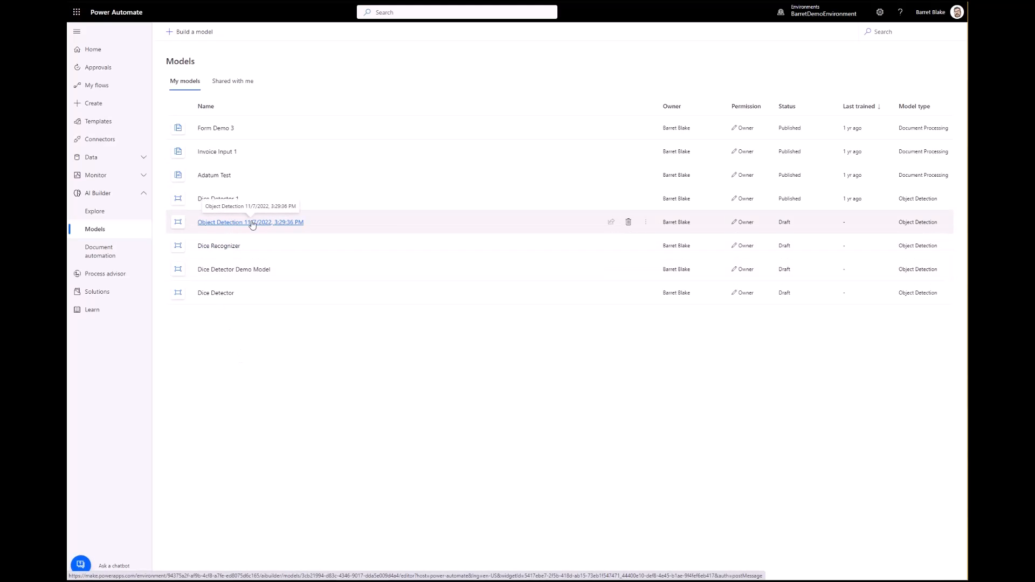
{"action": "left_click", "coordinate": [216, 226]}
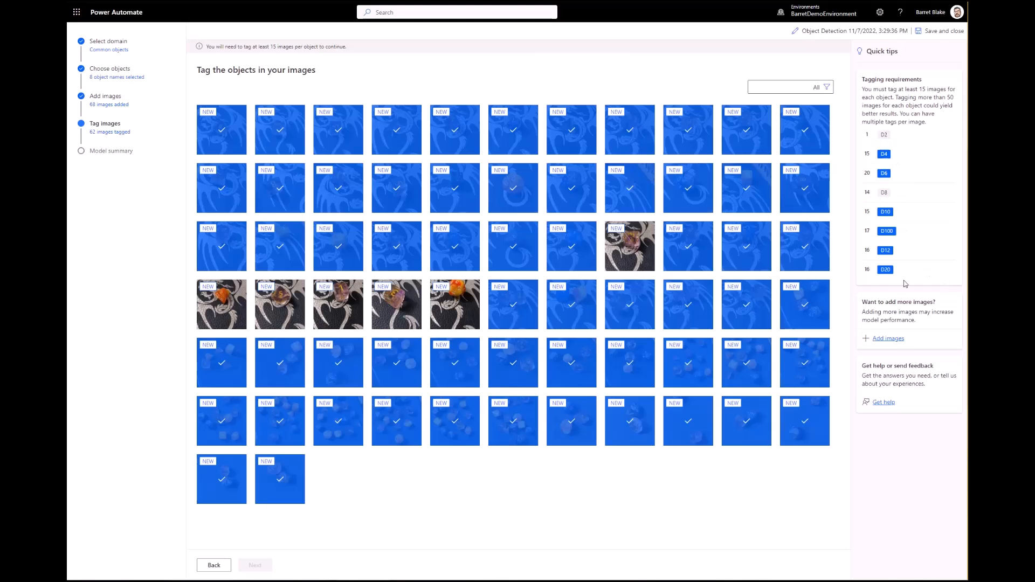
{"action": "left_click", "coordinate": [890, 338]}
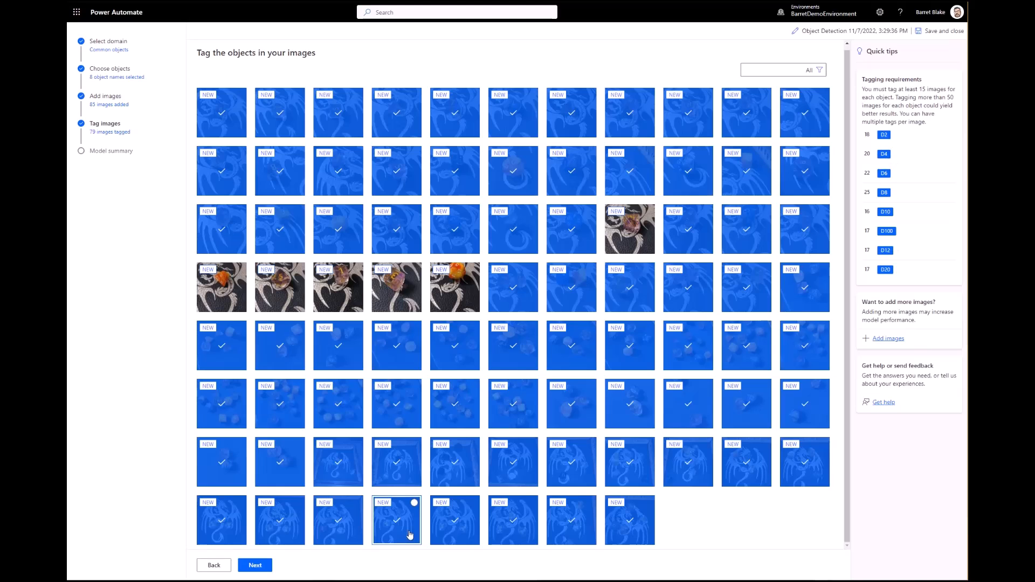
- Continue to the model summary and rename the model as Dice Detection 11/2022
{"action": "left_click", "coordinate": [256, 566]}
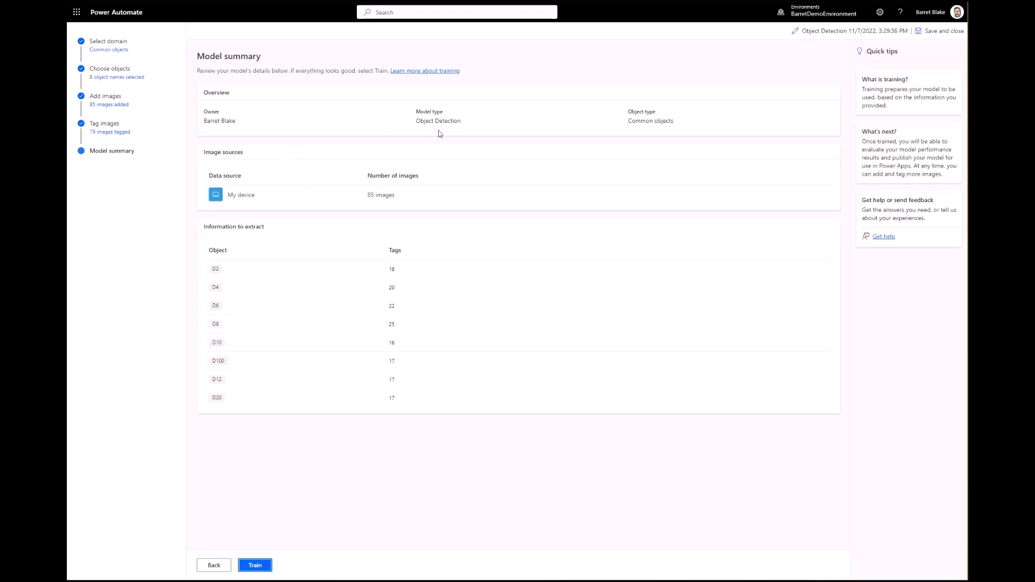
{"action": "left_click", "coordinate": [797, 34]}
{"action": "left_click", "coordinate": [839, 74]}
{"action": "triple_click", "coordinate": [839, 74]}
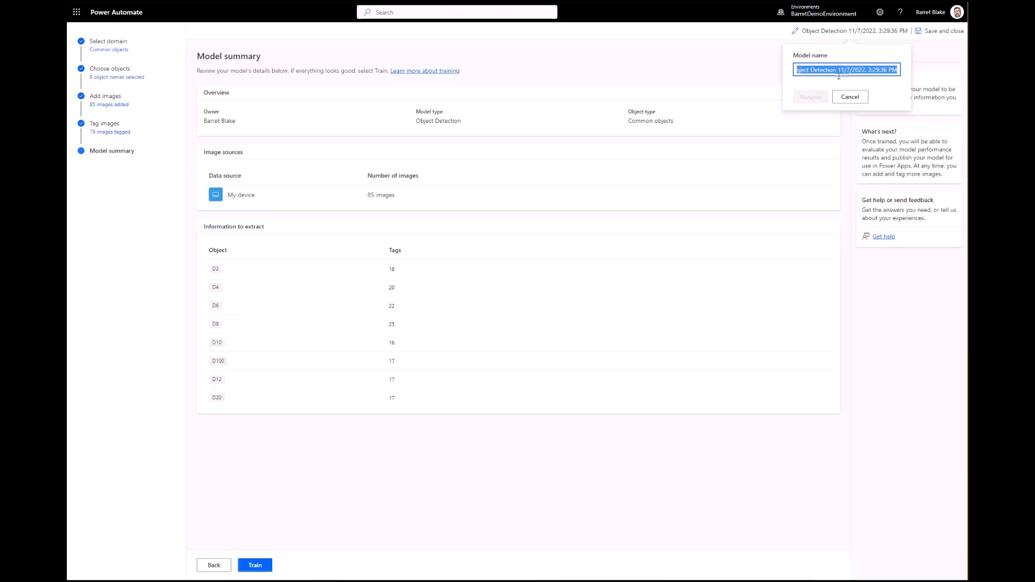
{"action": "type", "text": "Dice Detection 11/2022"}
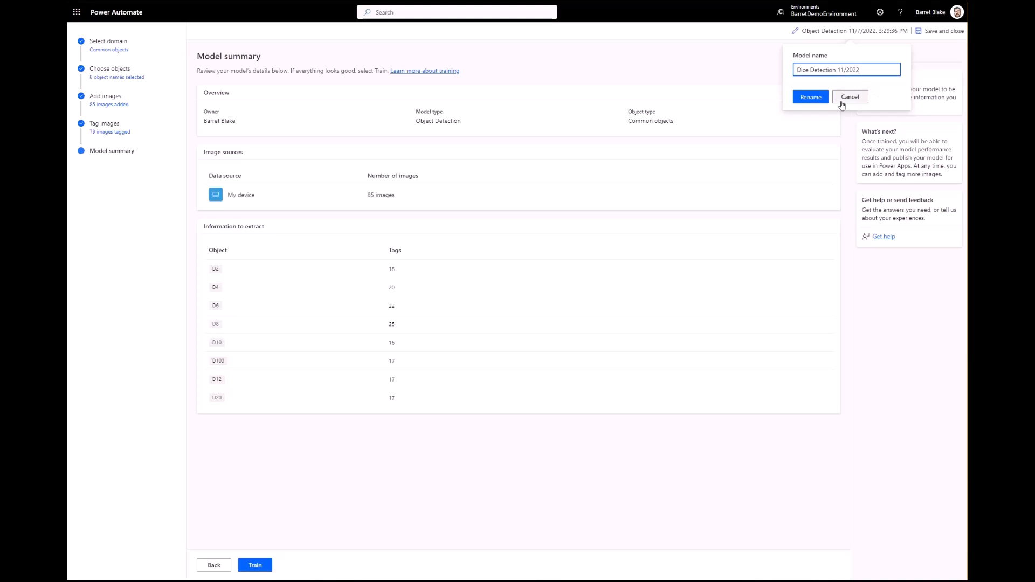
{"action": "left_click", "coordinate": [816, 100]}
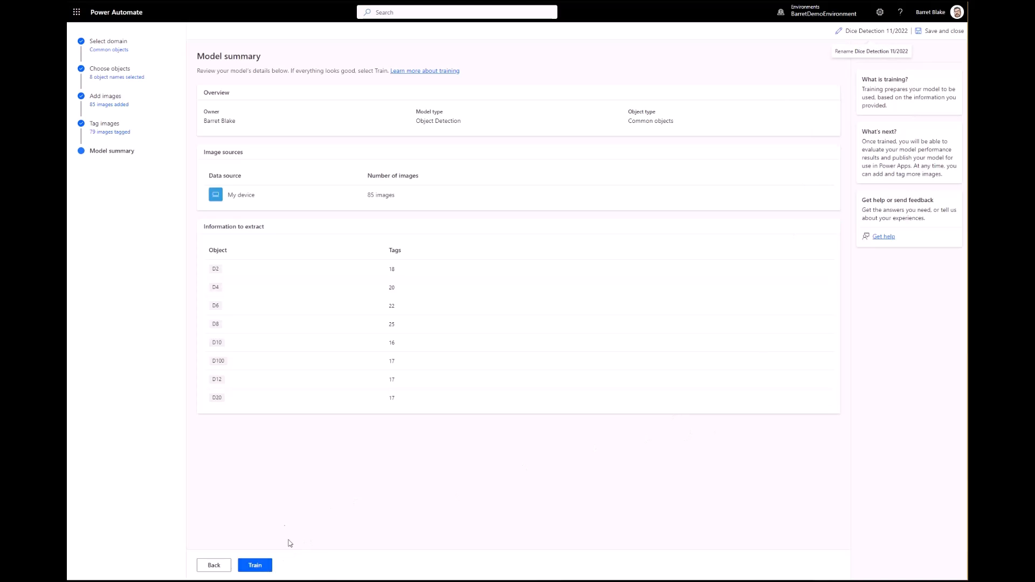
- Train the object detection model and return to the list of models
{"action": "left_click", "coordinate": [257, 568]}
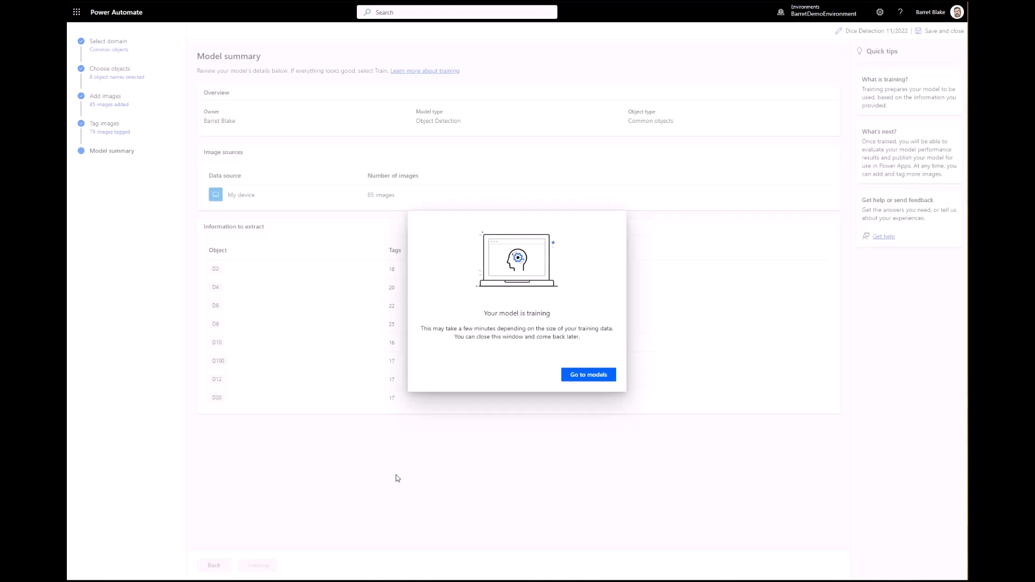
{"action": "left_click", "coordinate": [590, 376]}
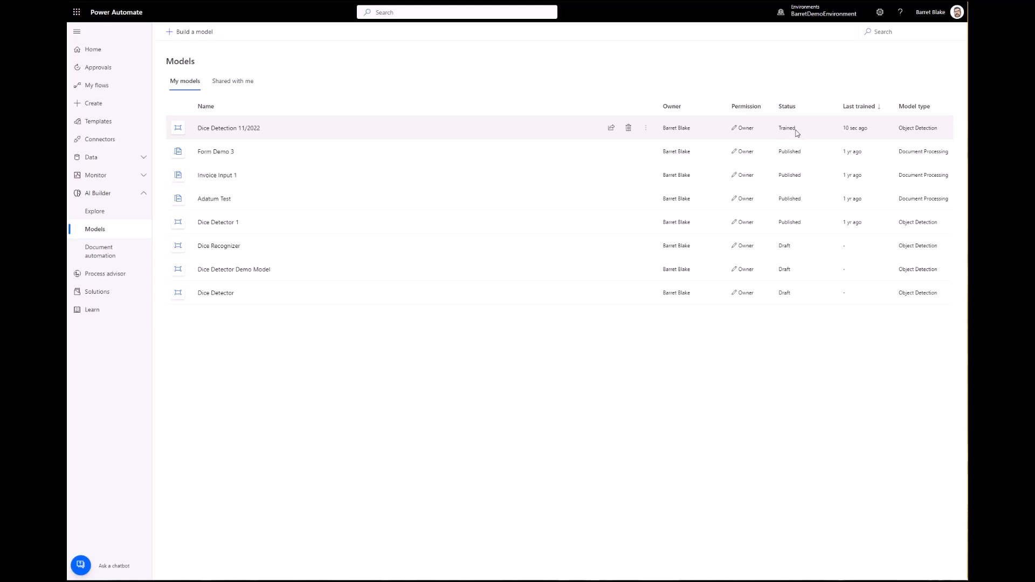
- Open the trained Dice Detection 11/2022 model and publish it
{"action": "left_click", "coordinate": [647, 130]}
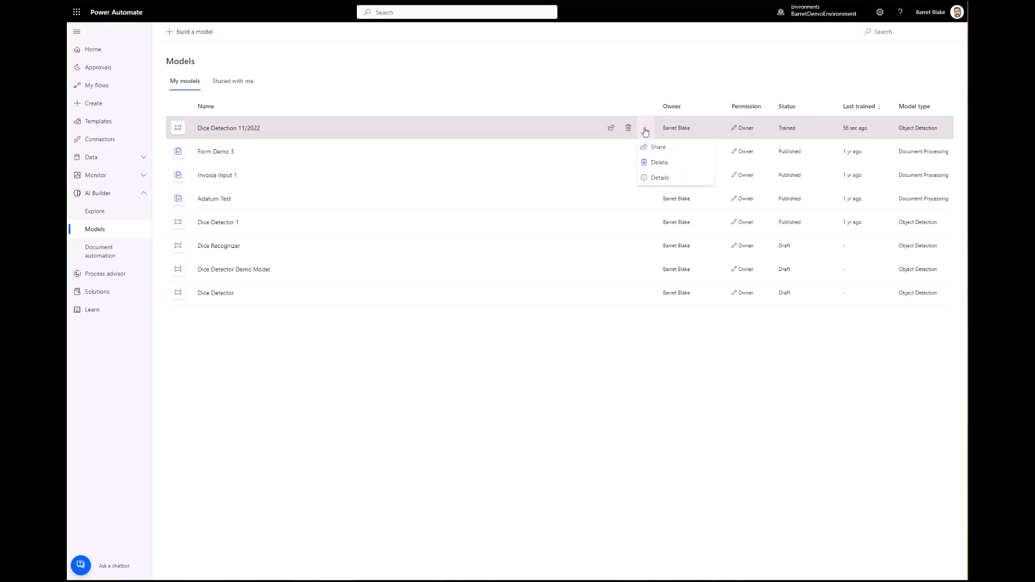
{"action": "left_click", "coordinate": [585, 128]}
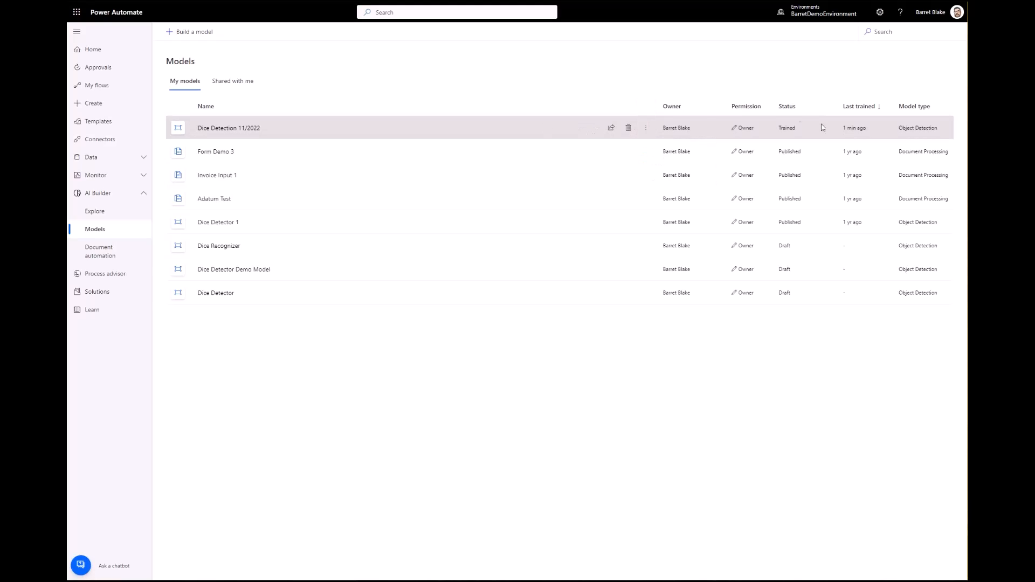
{"action": "left_click", "coordinate": [237, 127]}
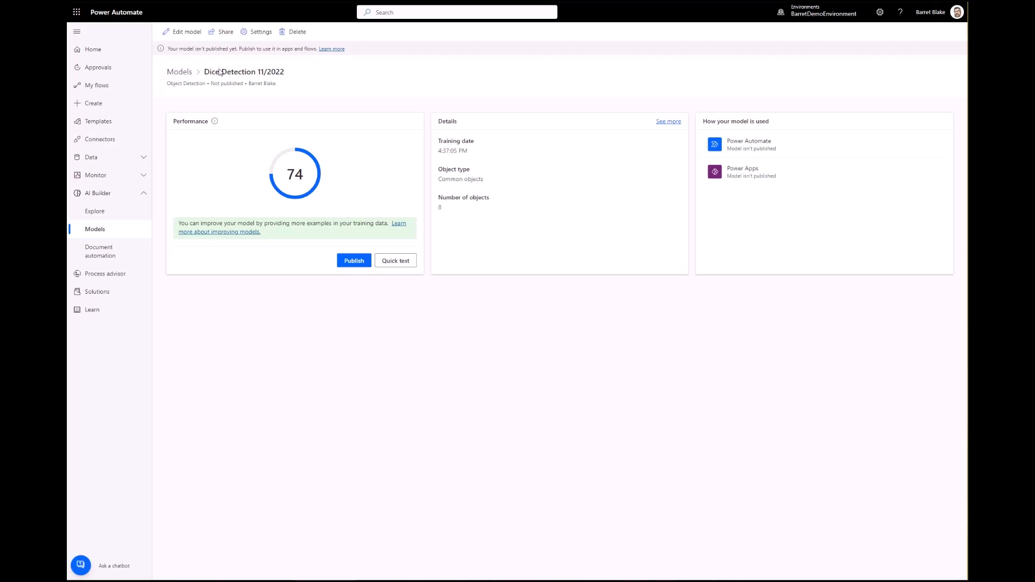
{"action": "left_click", "coordinate": [353, 265]}
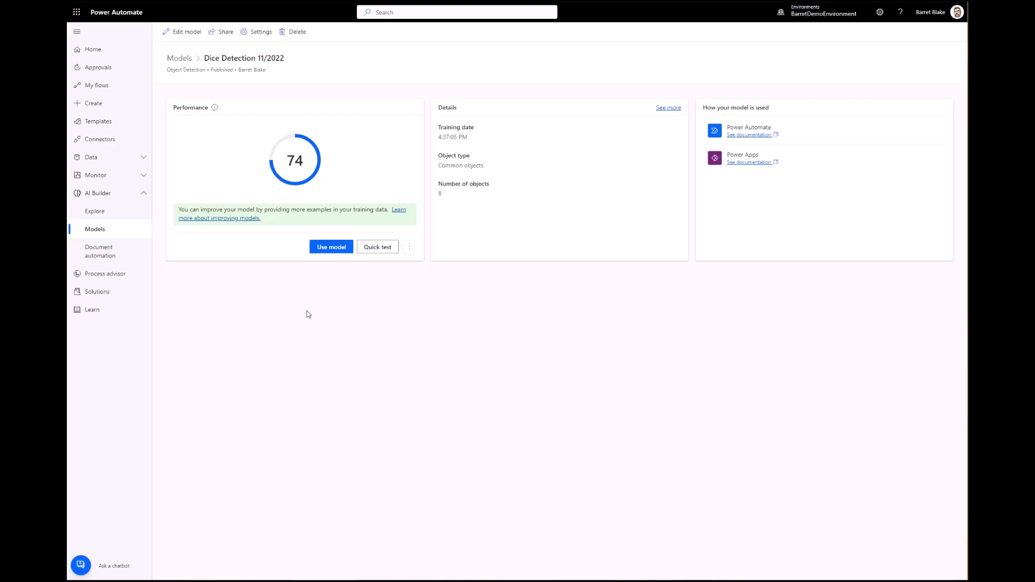
- Run a quick test of the published model on the image 20221107_160527.jpg
{"action": "left_click", "coordinate": [377, 249]}
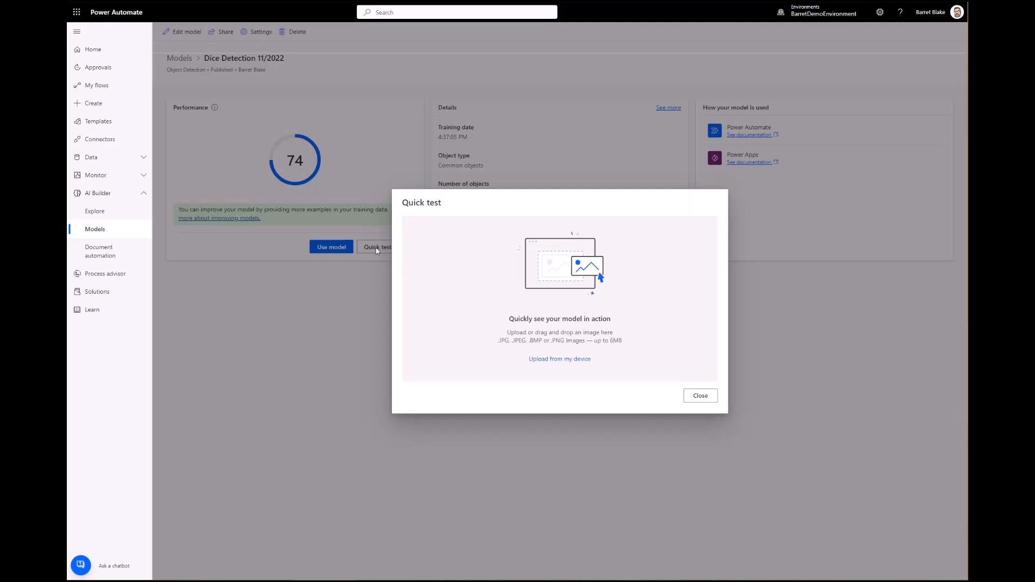
{"action": "left_click", "coordinate": [561, 358]}
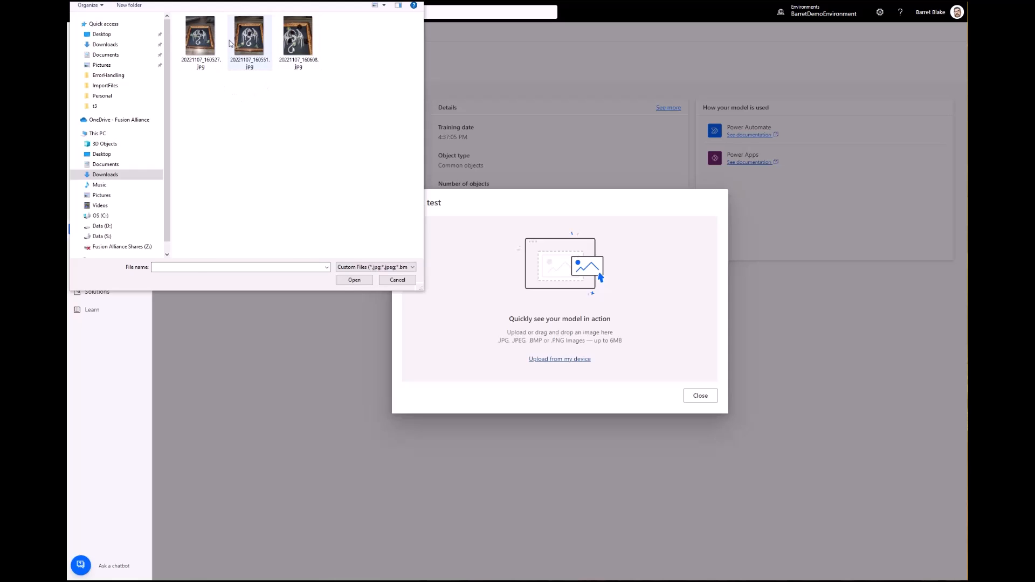
{"action": "left_click", "coordinate": [212, 41]}
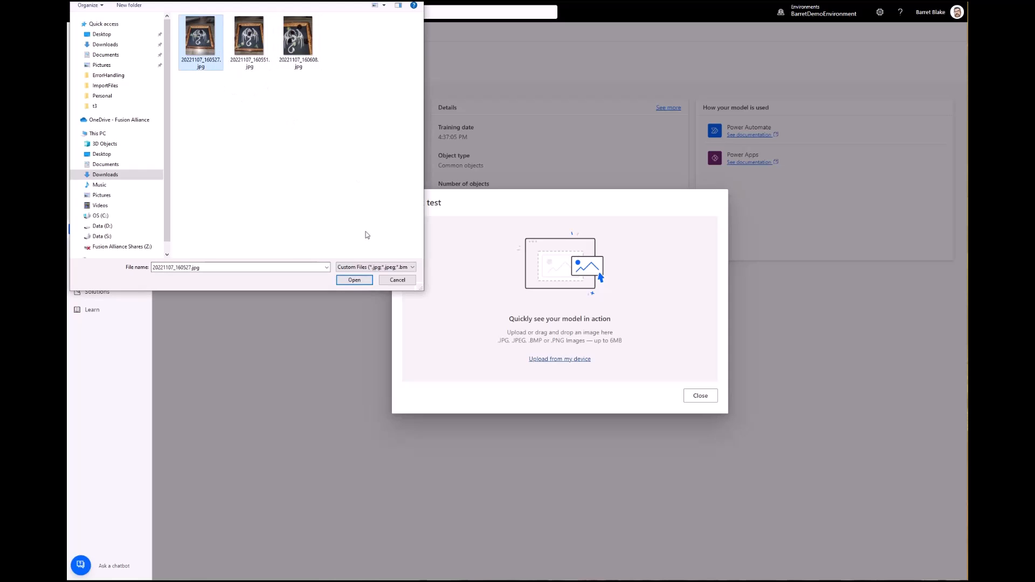
{"action": "left_click", "coordinate": [353, 278]}
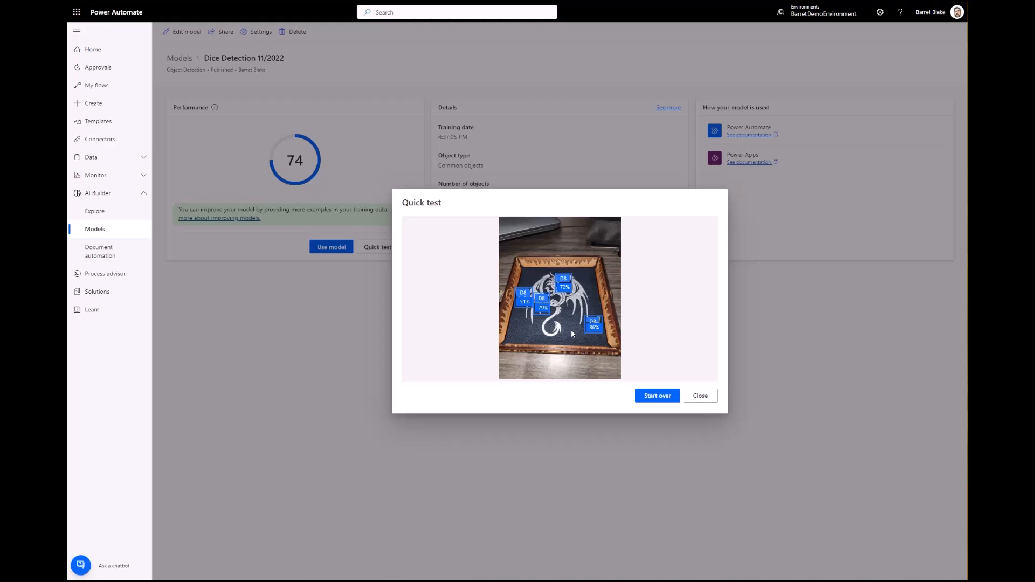
- Restart the quick test with the image 20221107_160551.jpg
{"action": "left_click", "coordinate": [661, 397]}
{"action": "left_click", "coordinate": [585, 360]}
{"action": "left_click", "coordinate": [249, 37]}
{"action": "left_click", "coordinate": [361, 276]}
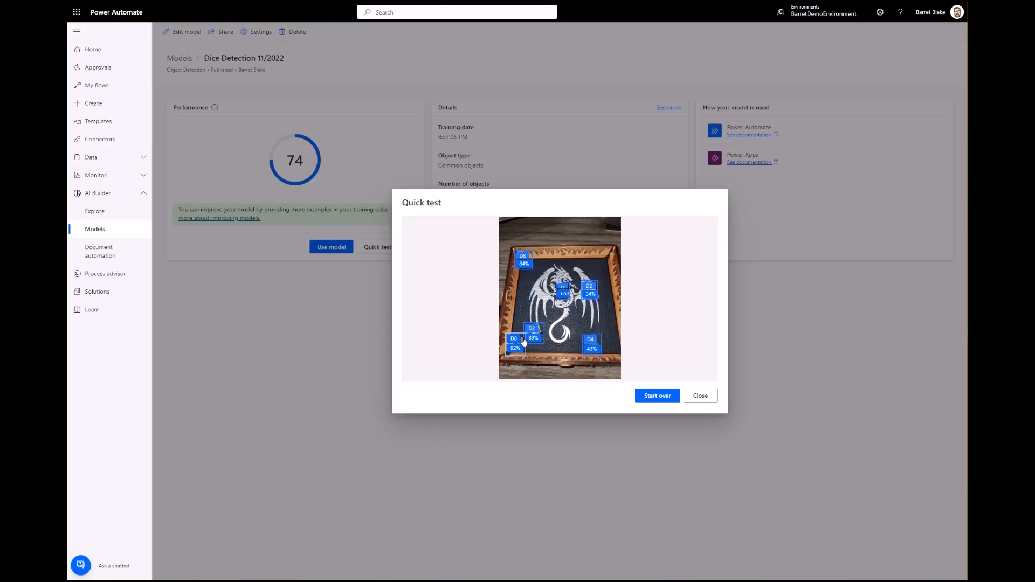
- Repeat the quick test with the image 20221107_160608.jpg and close the test after viewing the detections
{"action": "left_click", "coordinate": [666, 397]}
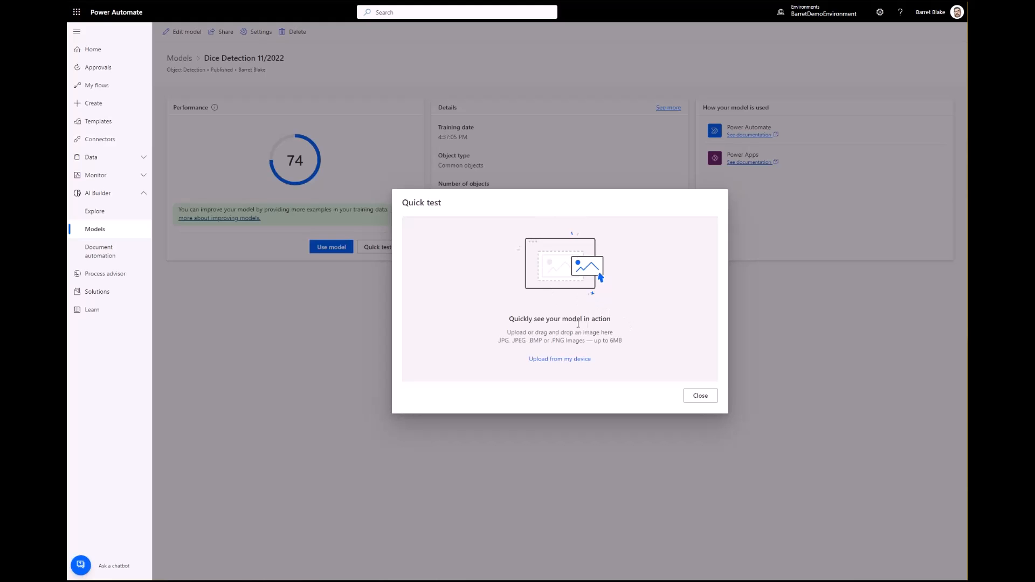
{"action": "left_click", "coordinate": [561, 360]}
{"action": "left_click", "coordinate": [298, 38]}
{"action": "left_click", "coordinate": [354, 279]}
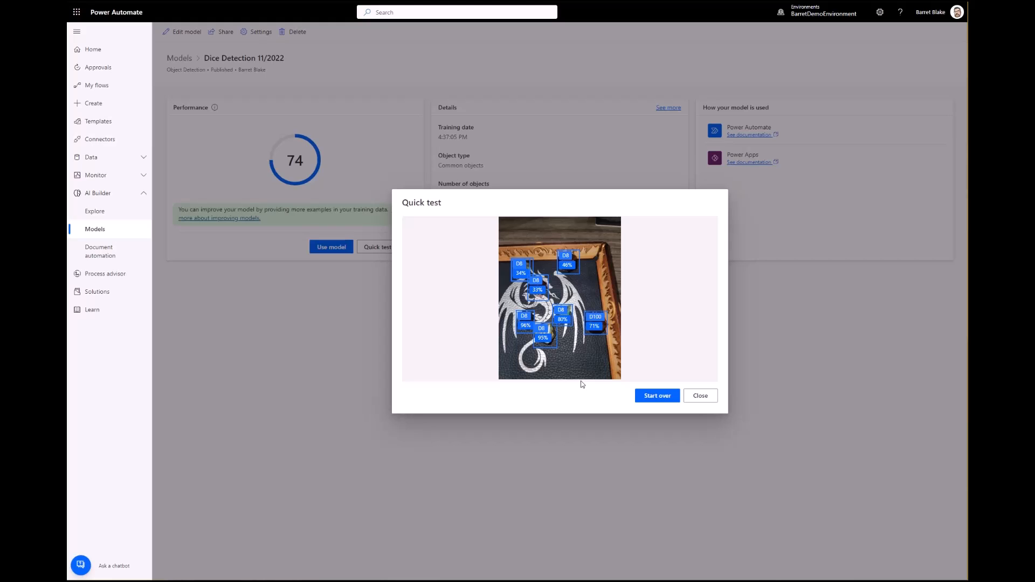
{"action": "left_click", "coordinate": [701, 396]}
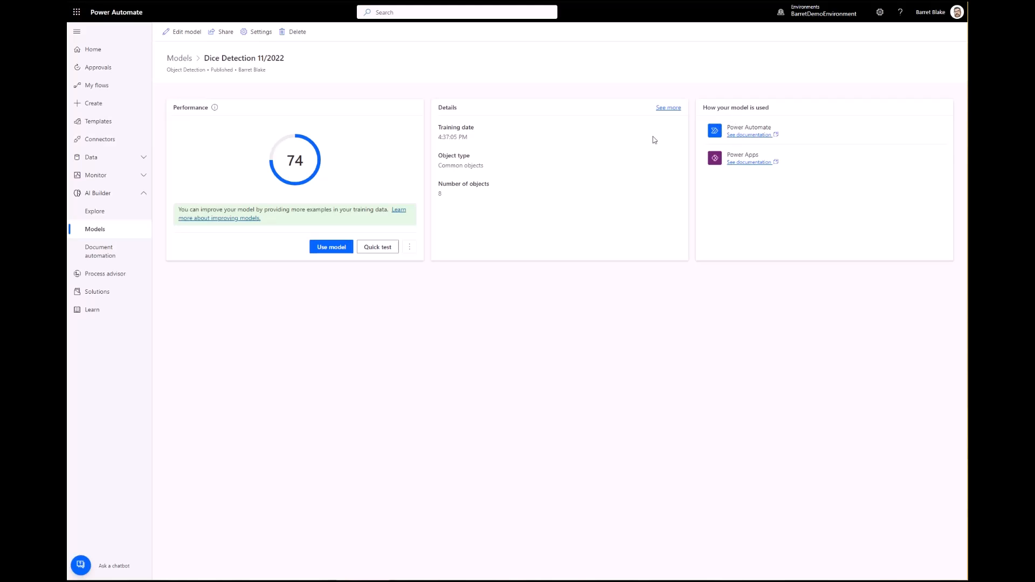
- Use the model in a new flow from the button-triggered template that recognizes and counts objects in images, and save the flow
{"action": "left_click", "coordinate": [332, 248]}
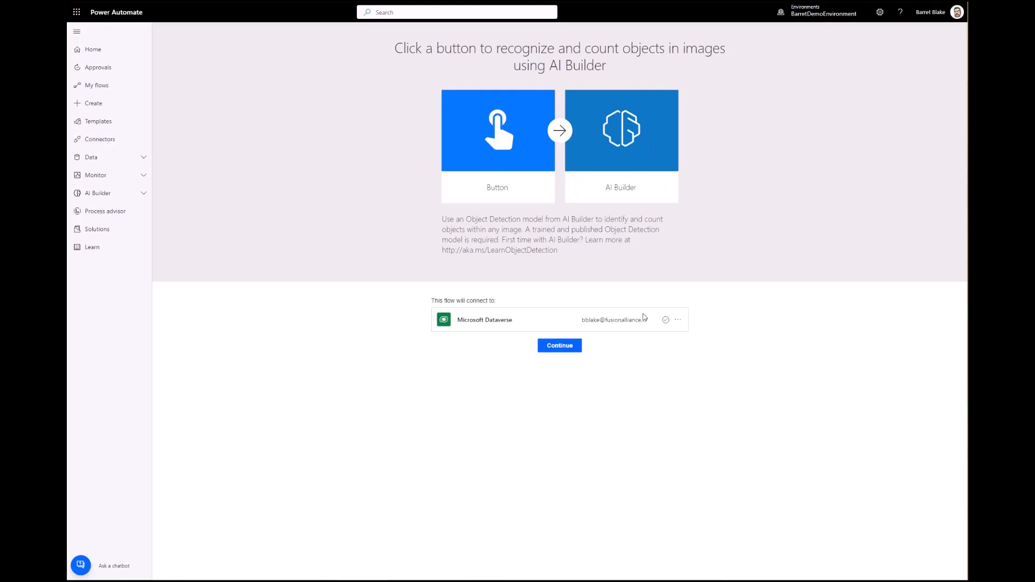
{"action": "left_click", "coordinate": [559, 346]}
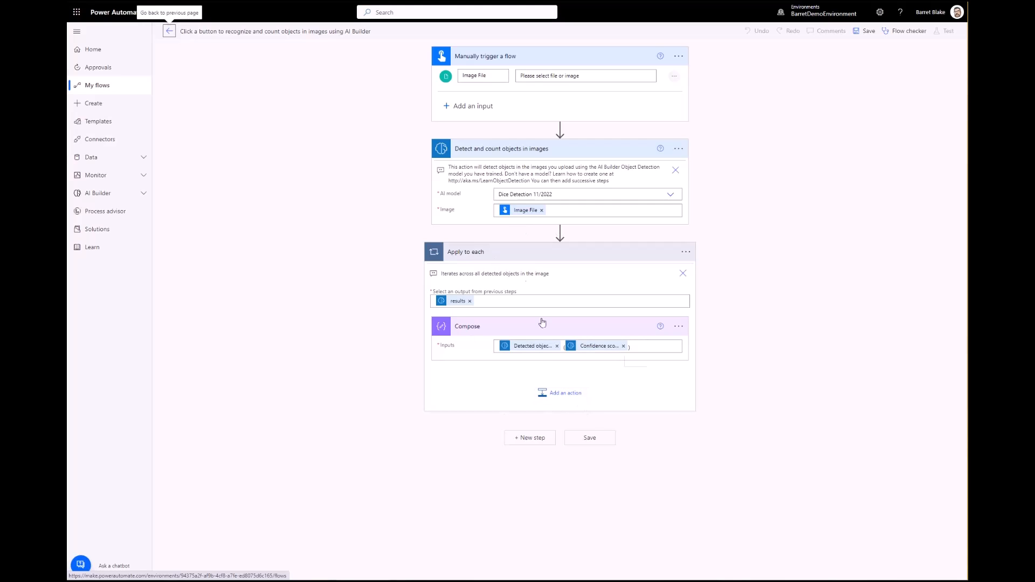
{"action": "left_click", "coordinate": [865, 31]}
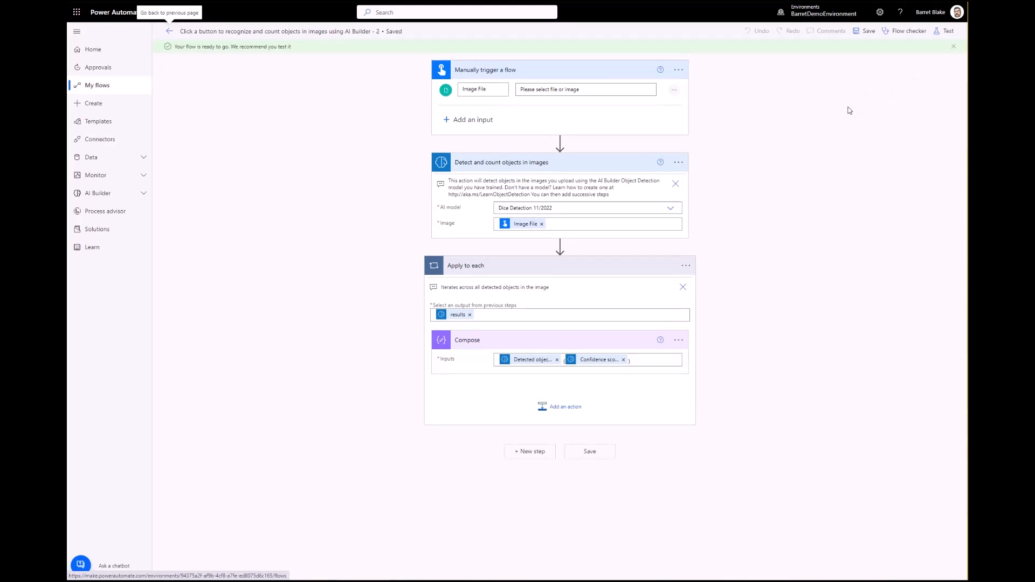
- Test the flow manually, supplying the image 20221107_160551.jpg as the Image File input, and display the run
{"action": "left_click", "coordinate": [947, 31]}
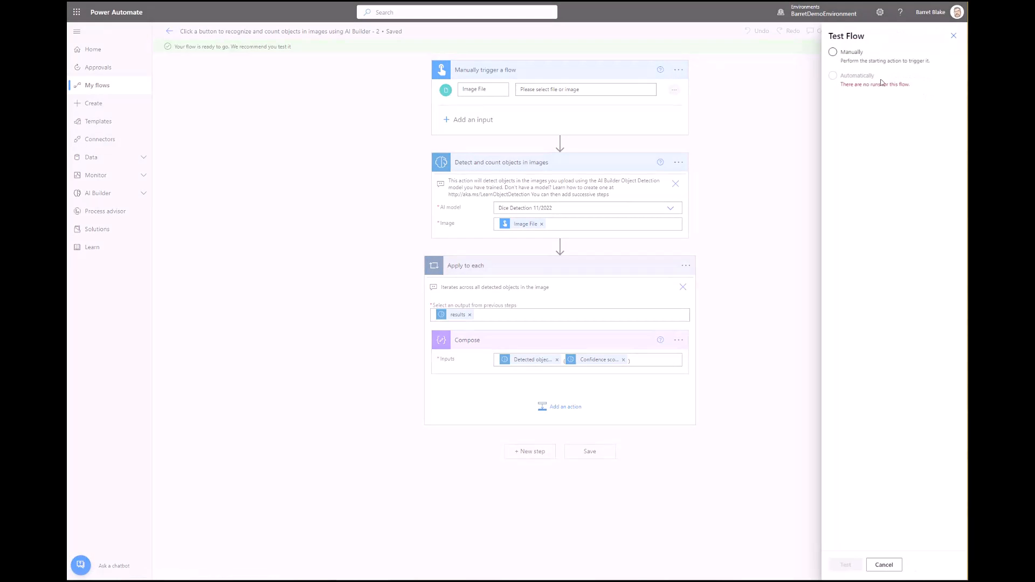
{"action": "left_click", "coordinate": [845, 564]}
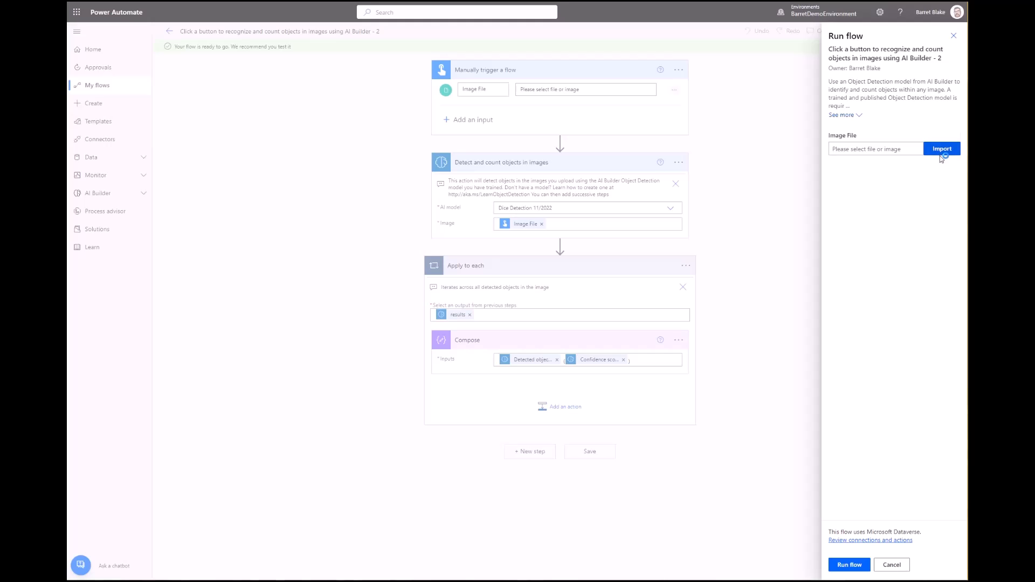
{"action": "left_click", "coordinate": [942, 149]}
{"action": "left_click", "coordinate": [249, 36]}
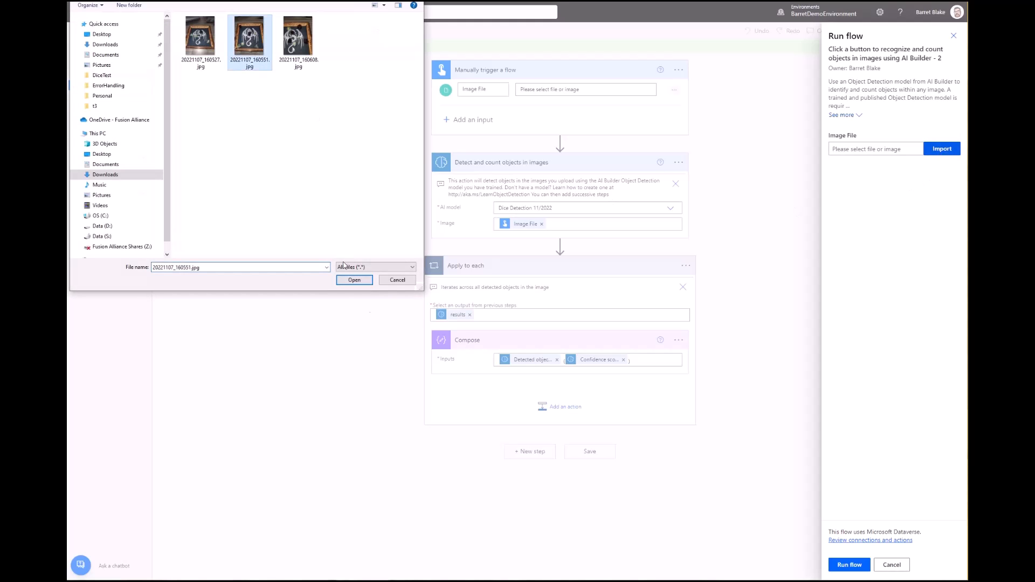
{"action": "left_click", "coordinate": [362, 282]}
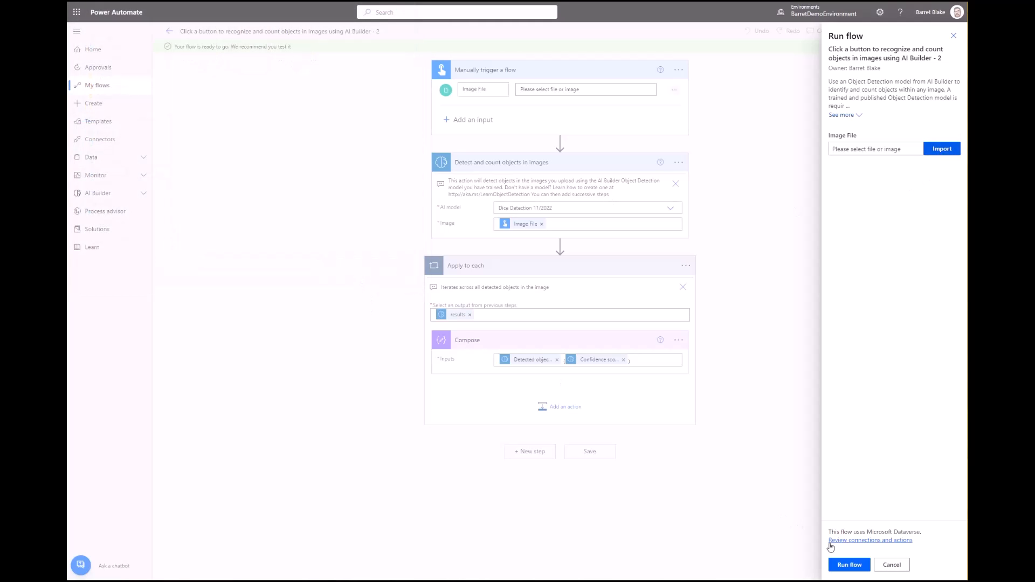
{"action": "left_click", "coordinate": [845, 565]}
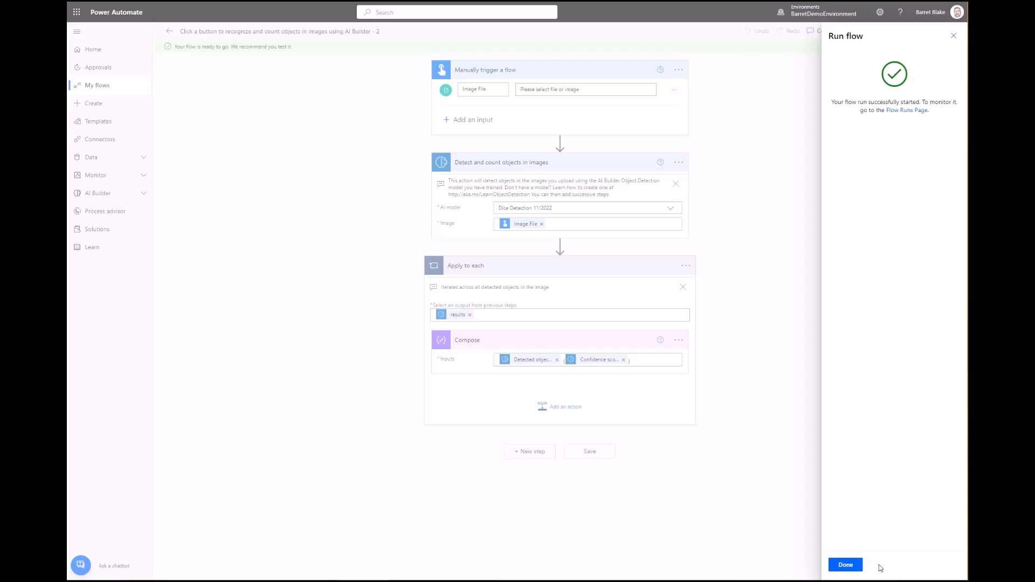
{"action": "left_click", "coordinate": [846, 564]}
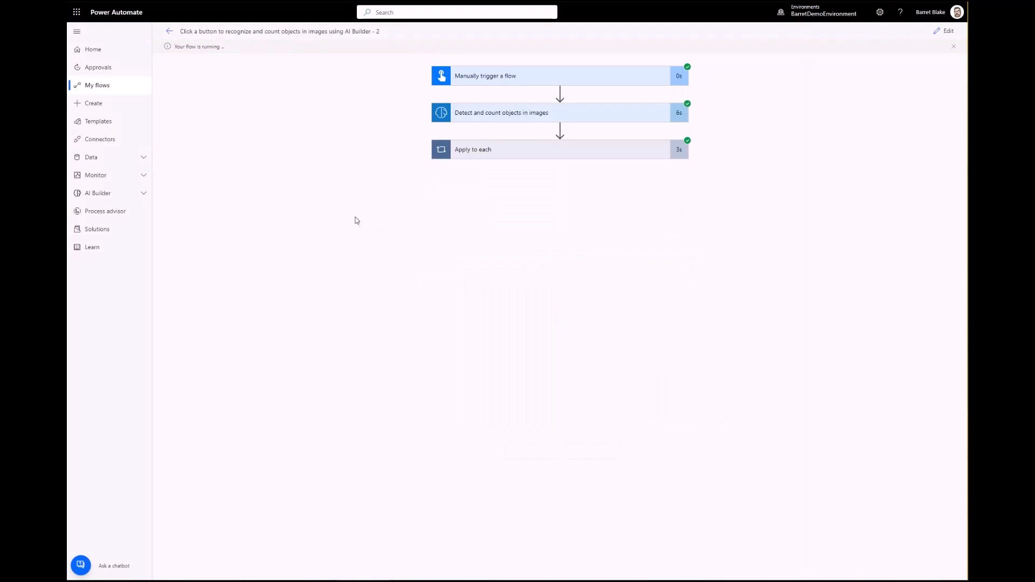
- Inspect the first Compose iteration inside Apply to each, view its raw outputs and close them
{"action": "left_click", "coordinate": [481, 158]}
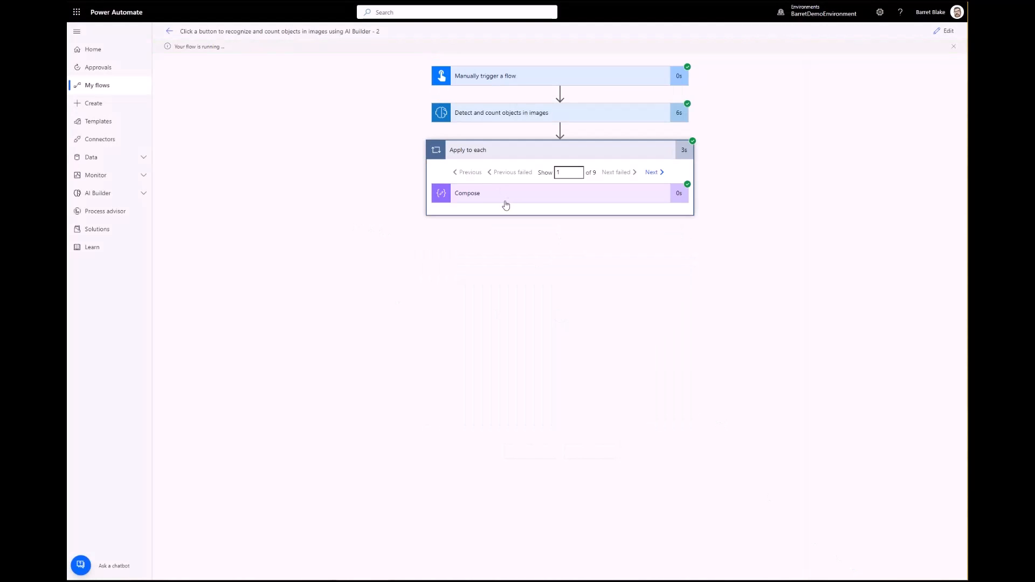
{"action": "left_click", "coordinate": [487, 200]}
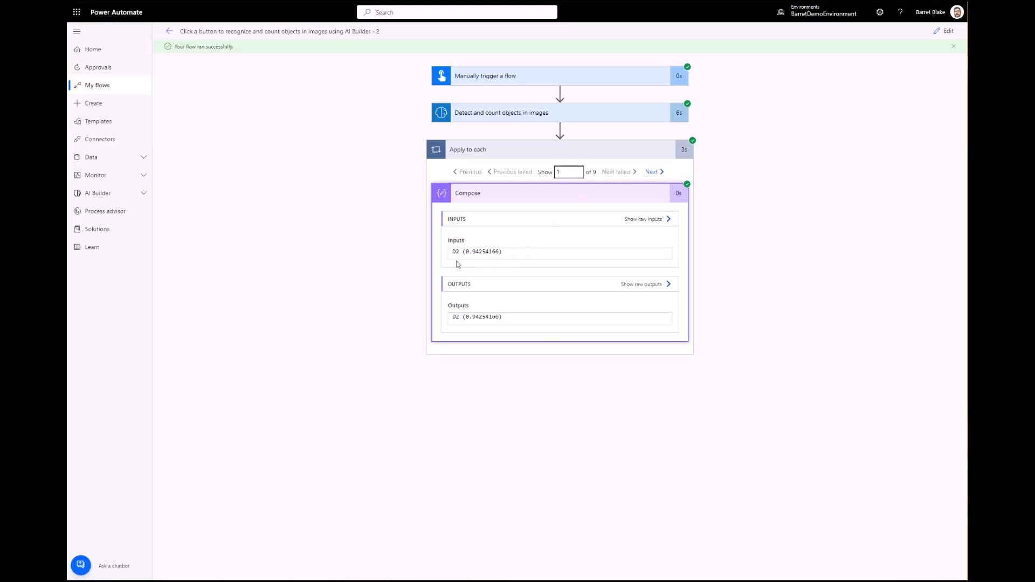
{"action": "left_click_drag", "start_coordinate": [472, 253], "coordinate": [479, 254]}
{"action": "left_click", "coordinate": [644, 284]}
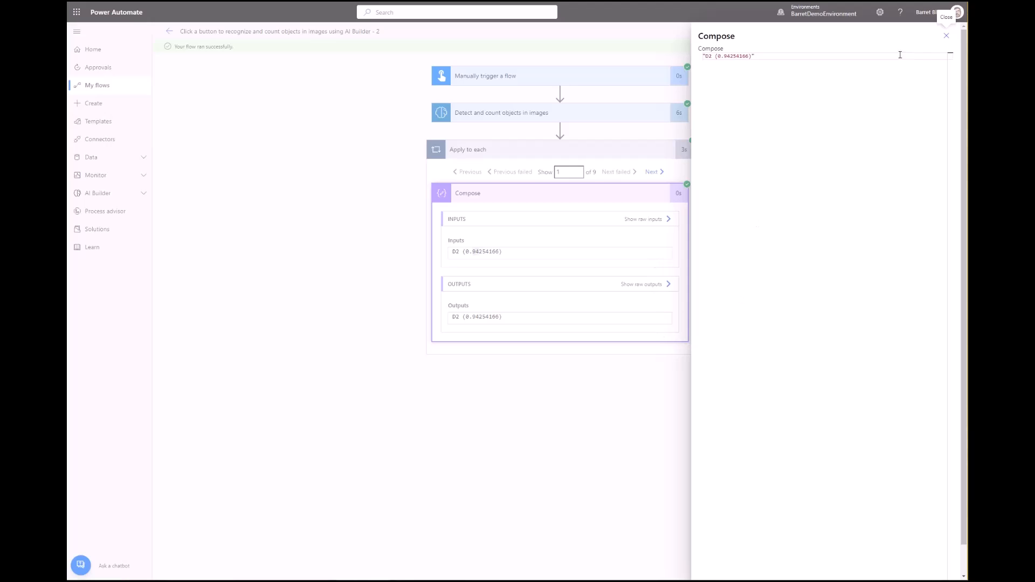
{"action": "left_click", "coordinate": [947, 36]}
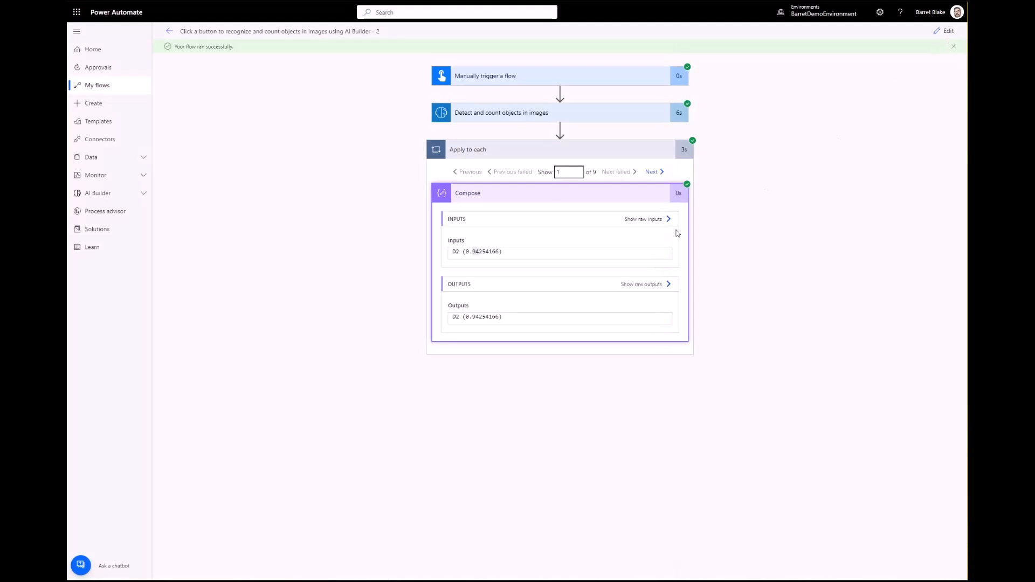
- Expand the Detect and count objects in images action and look through the prediction results in its raw outputs
{"action": "left_click", "coordinate": [511, 120]}
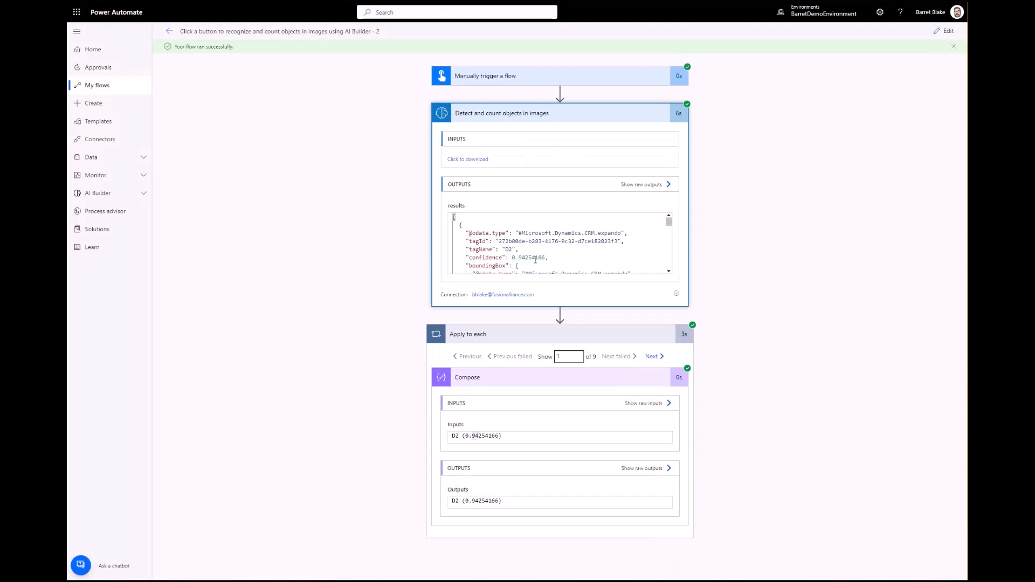
{"action": "left_click", "coordinate": [640, 185]}
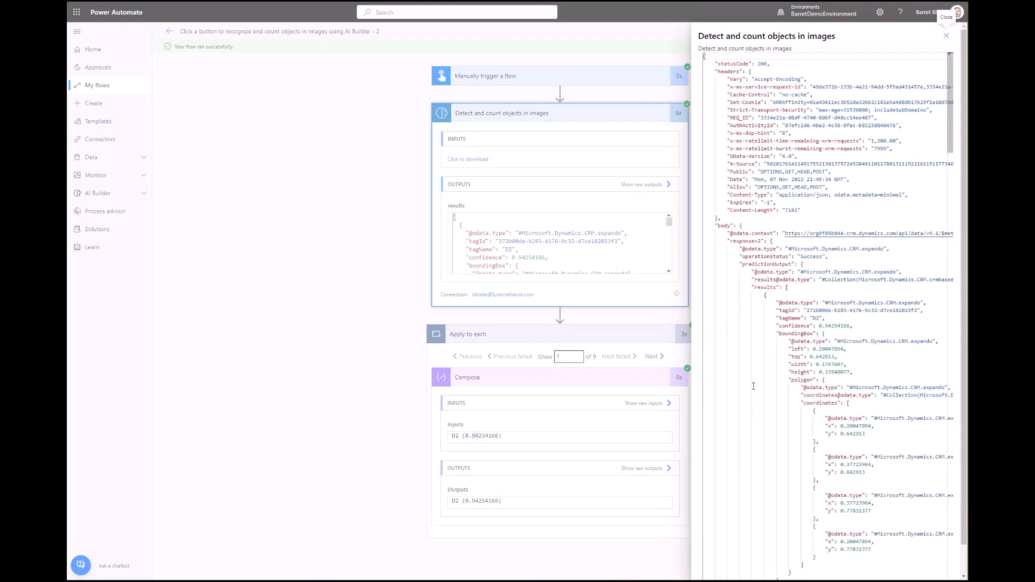
{"action": "scroll", "coordinate": [754, 388], "scroll_direction": "down", "scroll_amount": 2}
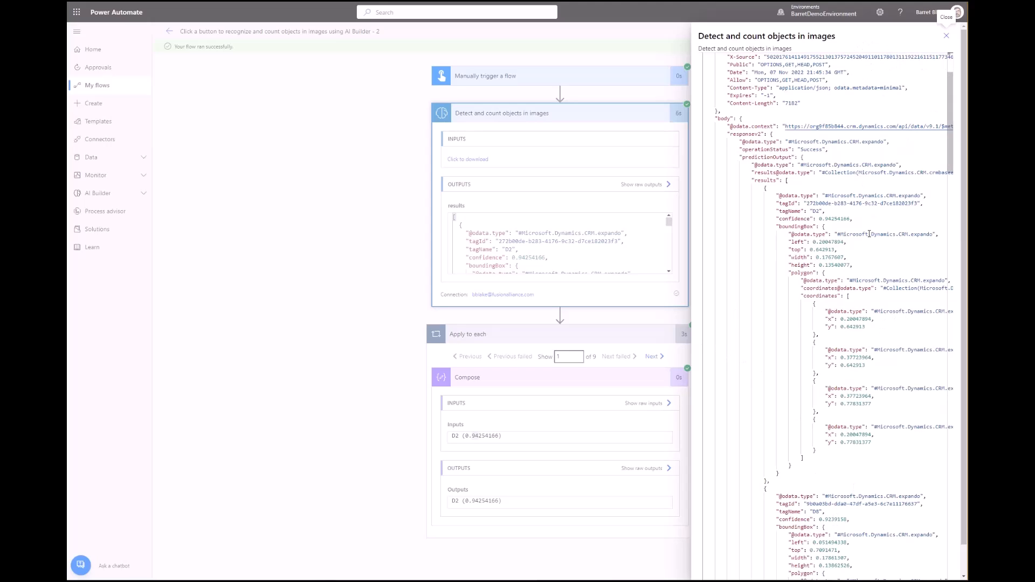
{"action": "scroll", "coordinate": [868, 287], "scroll_direction": "down", "scroll_amount": 4}
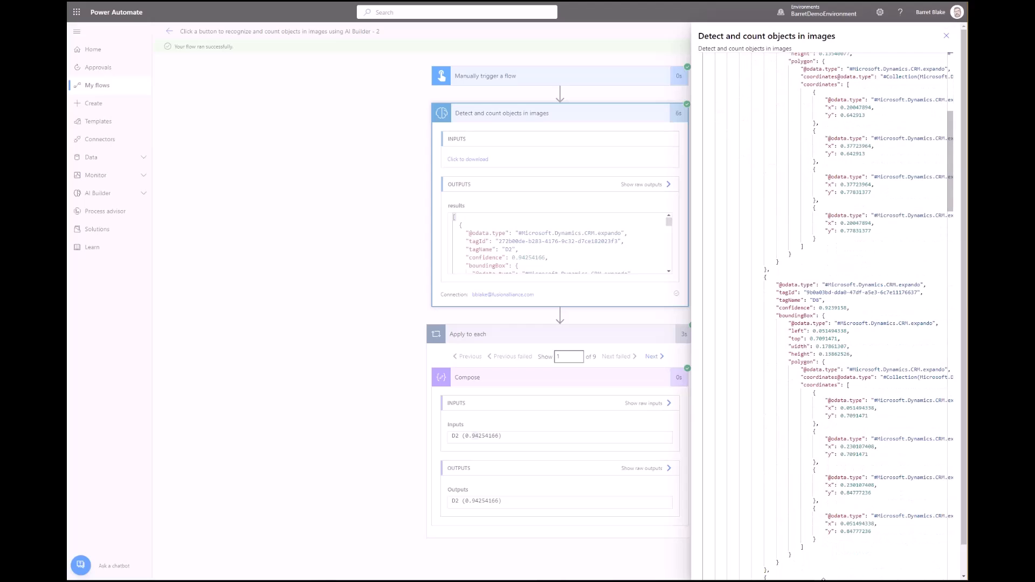
{"action": "scroll", "coordinate": [875, 274], "scroll_direction": "up", "scroll_amount": 1}
{"action": "left_click", "coordinate": [874, 265]}
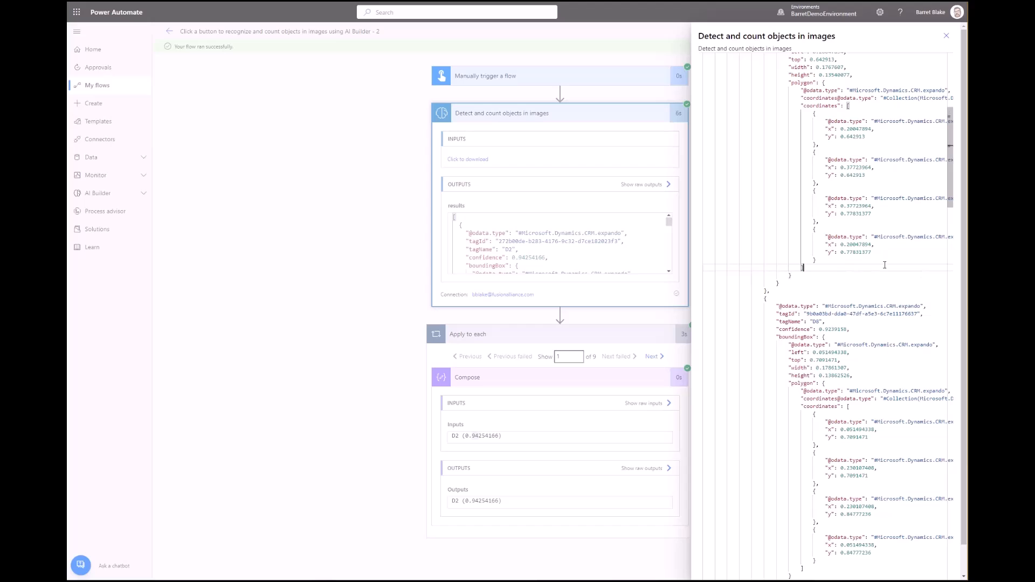
{"action": "scroll", "coordinate": [857, 275], "scroll_direction": "up", "scroll_amount": 1}
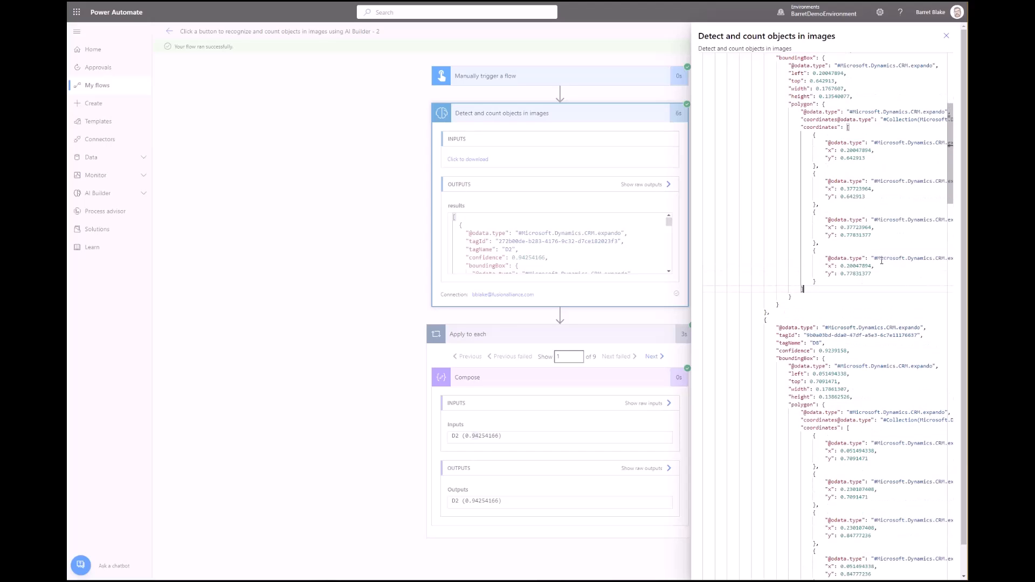
{"action": "scroll", "coordinate": [879, 286], "scroll_direction": "up", "scroll_amount": 5}
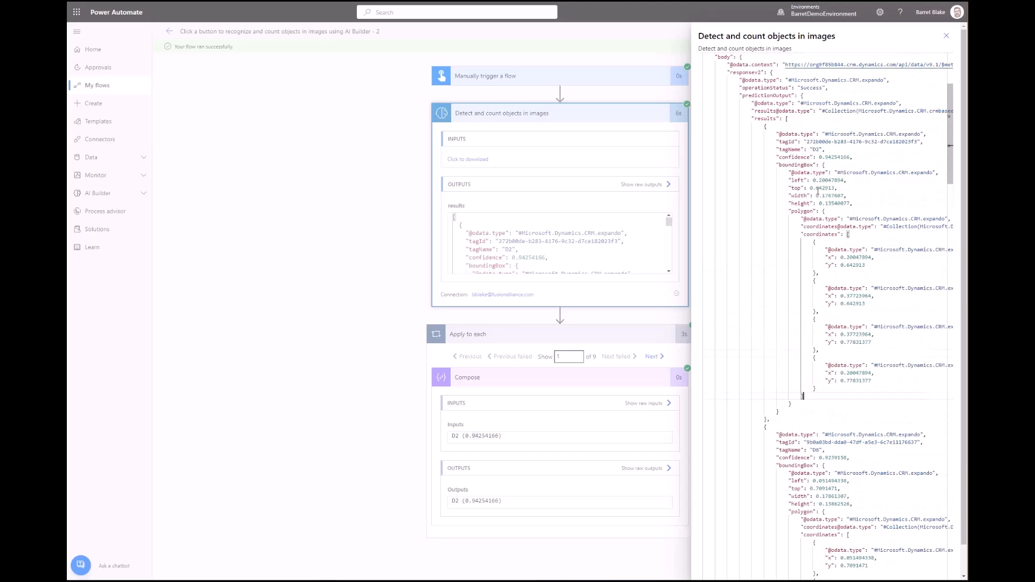
- Examine the first detection's tag name, confidence and bounding box, including its left and top values and polygon coordinates
{"action": "double_click", "coordinate": [814, 150]}
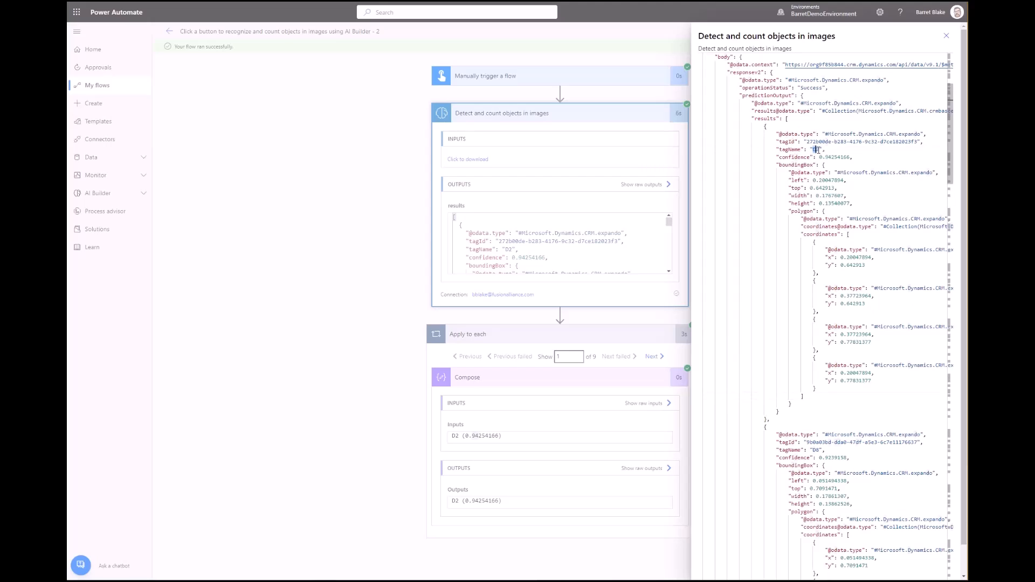
{"action": "left_click_drag", "start_coordinate": [825, 157], "coordinate": [848, 408]}
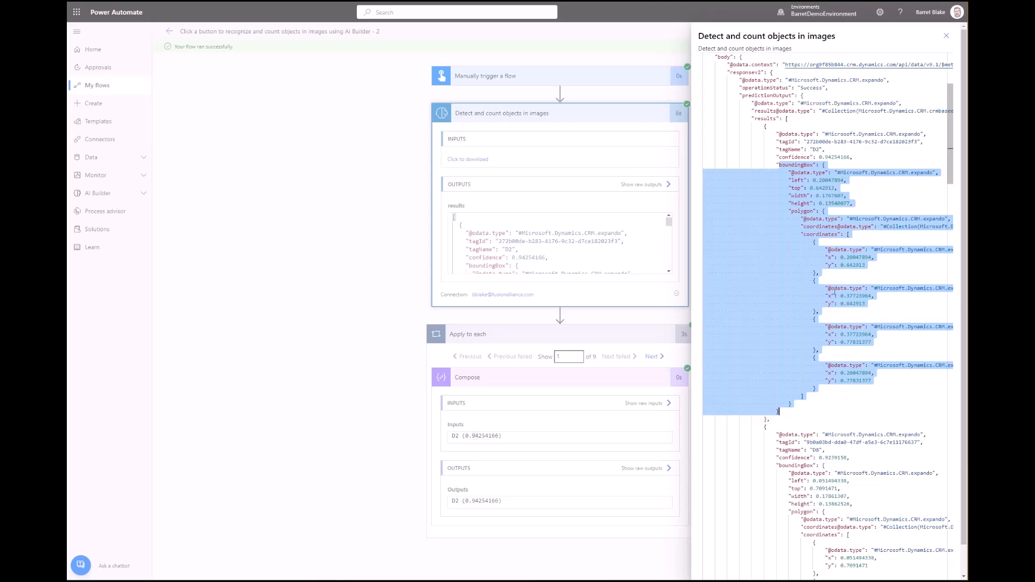
{"action": "left_click_drag", "start_coordinate": [819, 181], "coordinate": [826, 180]}
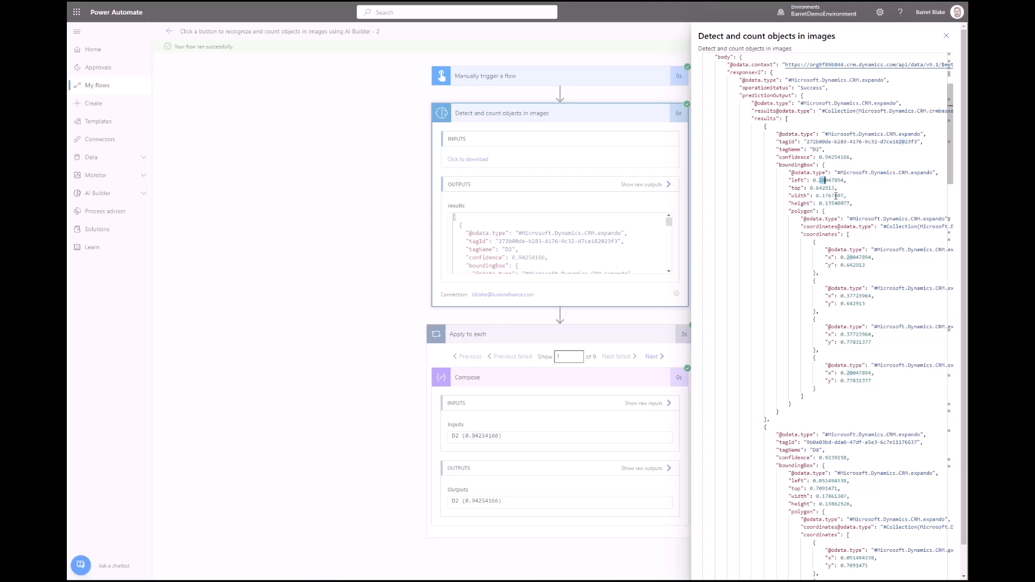
{"action": "left_click_drag", "start_coordinate": [815, 187], "coordinate": [822, 188]}
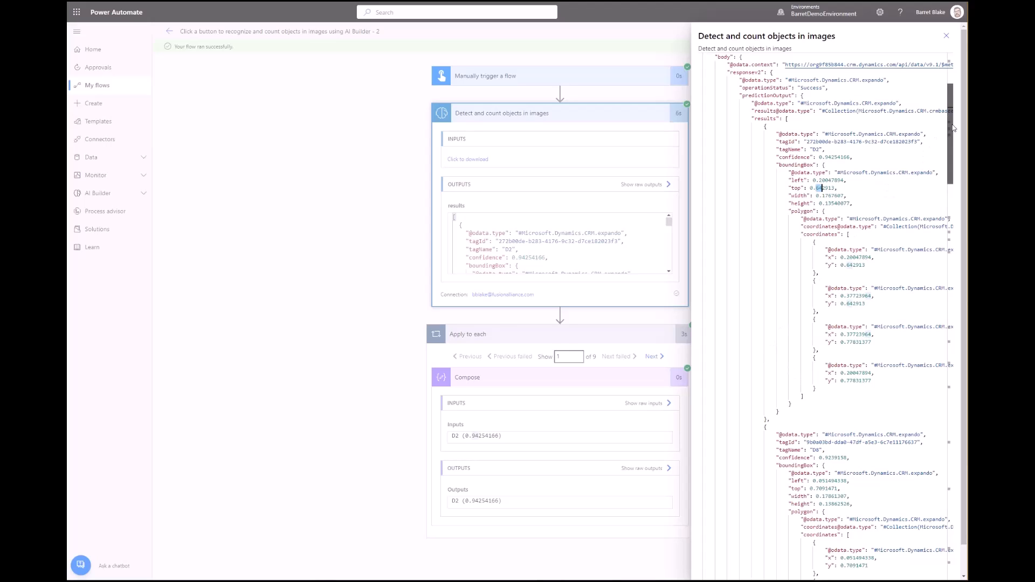
- Review the remaining detections in the raw outputs, return to the beginning of the response and close it
{"action": "scroll", "coordinate": [943, 132], "scroll_direction": "down", "scroll_amount": 10}
{"action": "scroll", "coordinate": [936, 219], "scroll_direction": "down", "scroll_amount": 6}
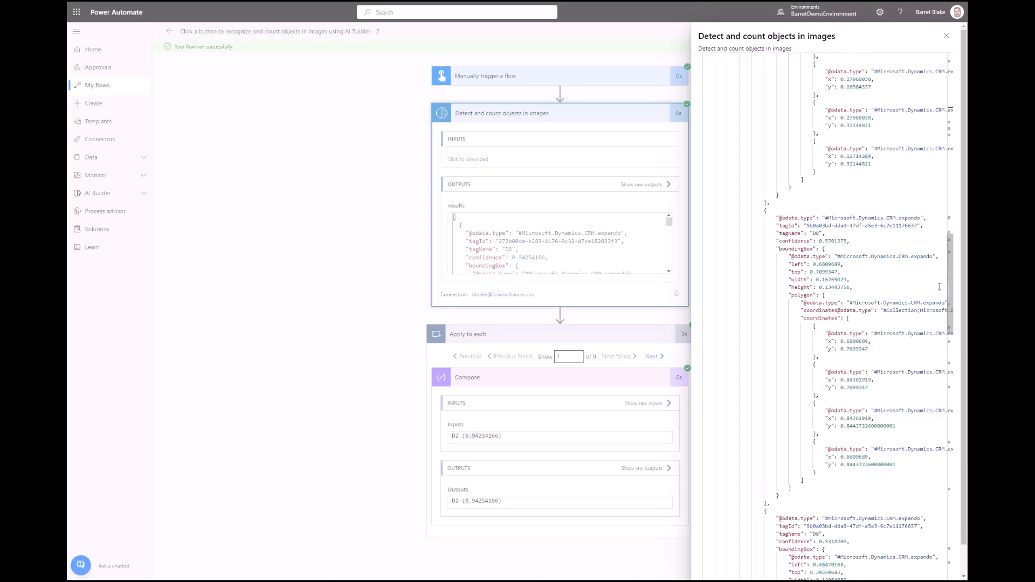
{"action": "left_click_drag", "start_coordinate": [949, 269], "coordinate": [928, 61]}
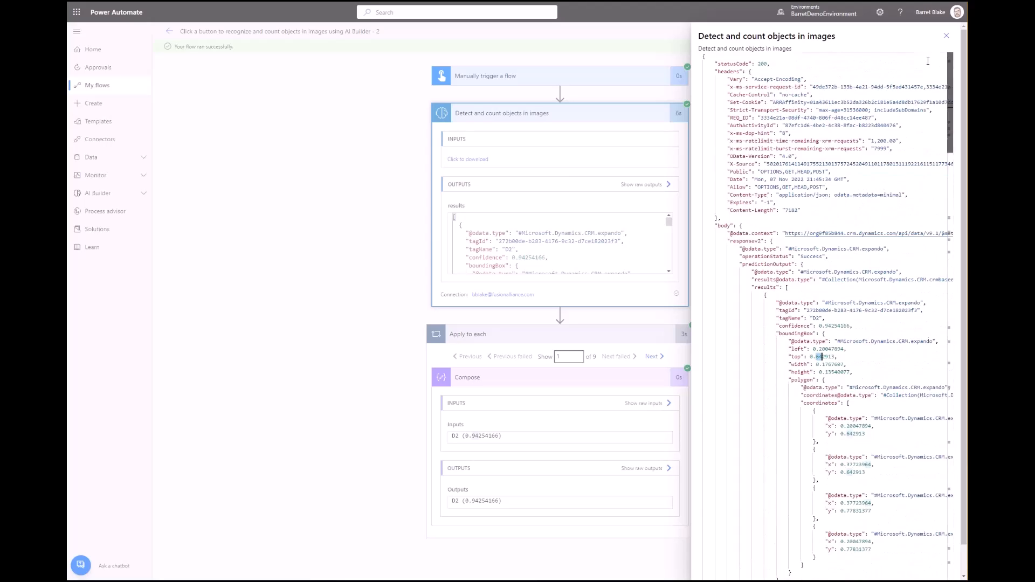
{"action": "left_click", "coordinate": [947, 35]}
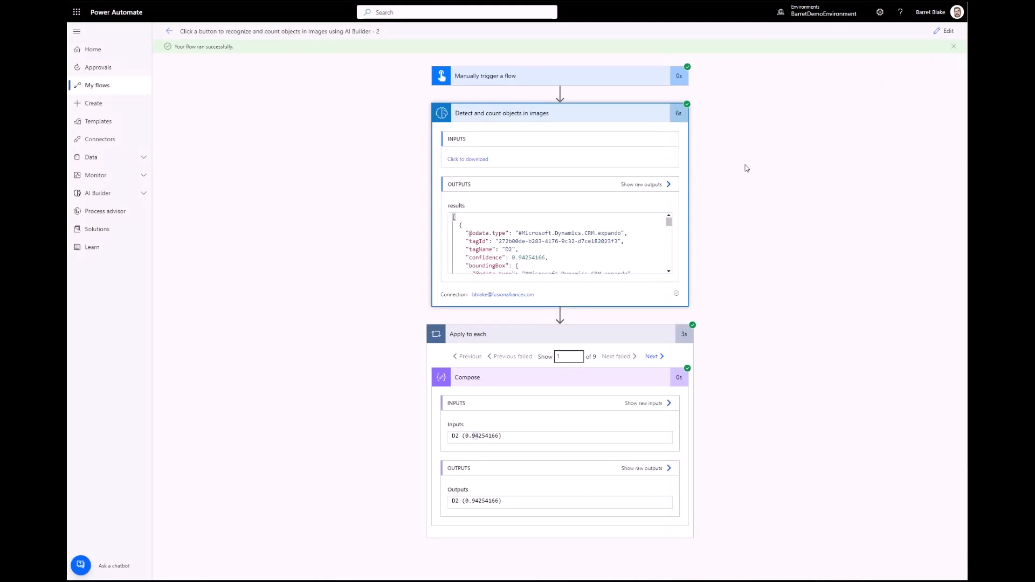